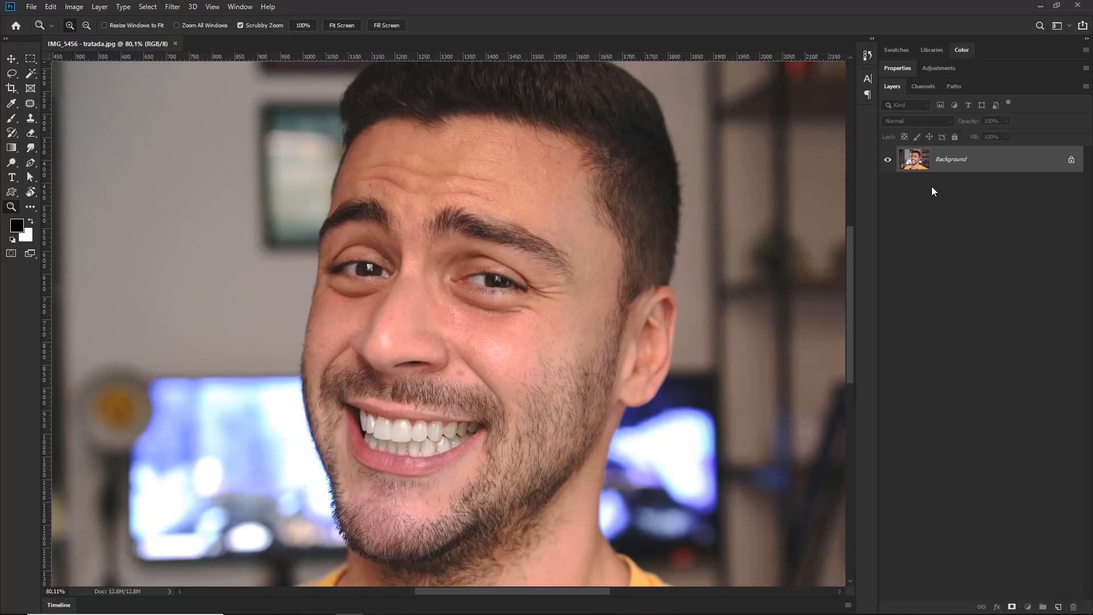
pyautogui.moveTo(451, 329); pyautogui.dragTo(483, 344)
pyautogui.moveTo(483, 344); pyautogui.dragTo(474, 306)
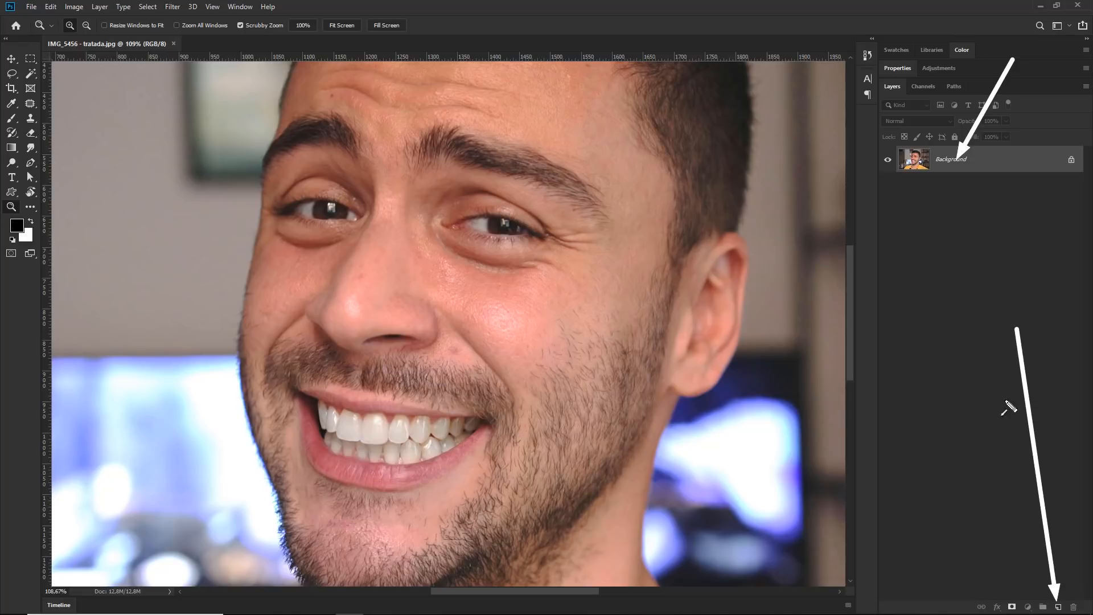
pyautogui.moveTo(949, 161); pyautogui.dragTo(1058, 607)
pyautogui.hotkey('ctrl', 'z')
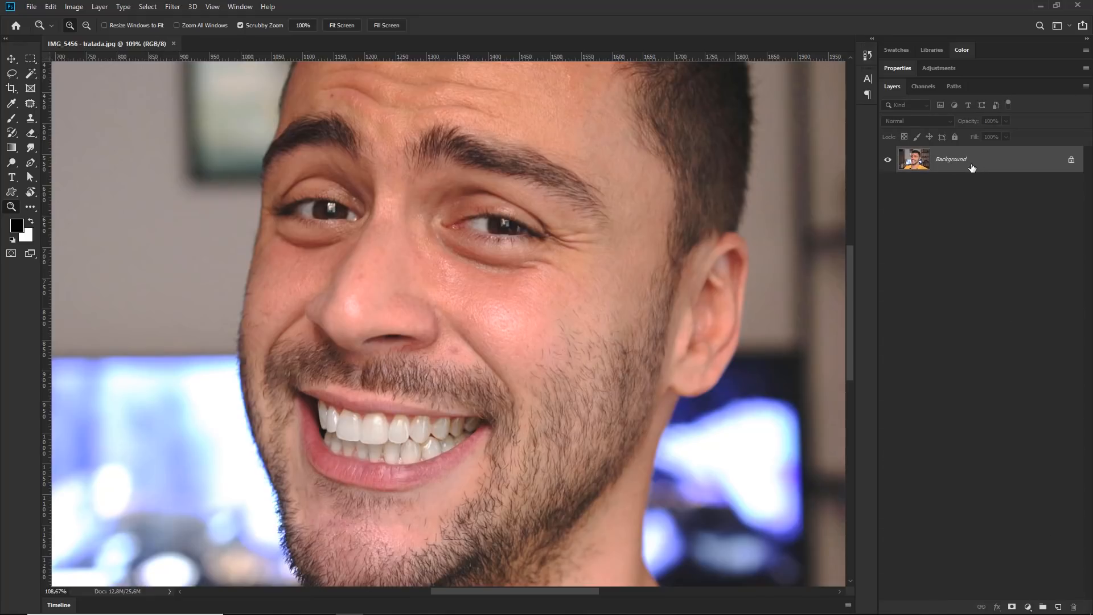
pyautogui.hotkey('ctrl', 'j')
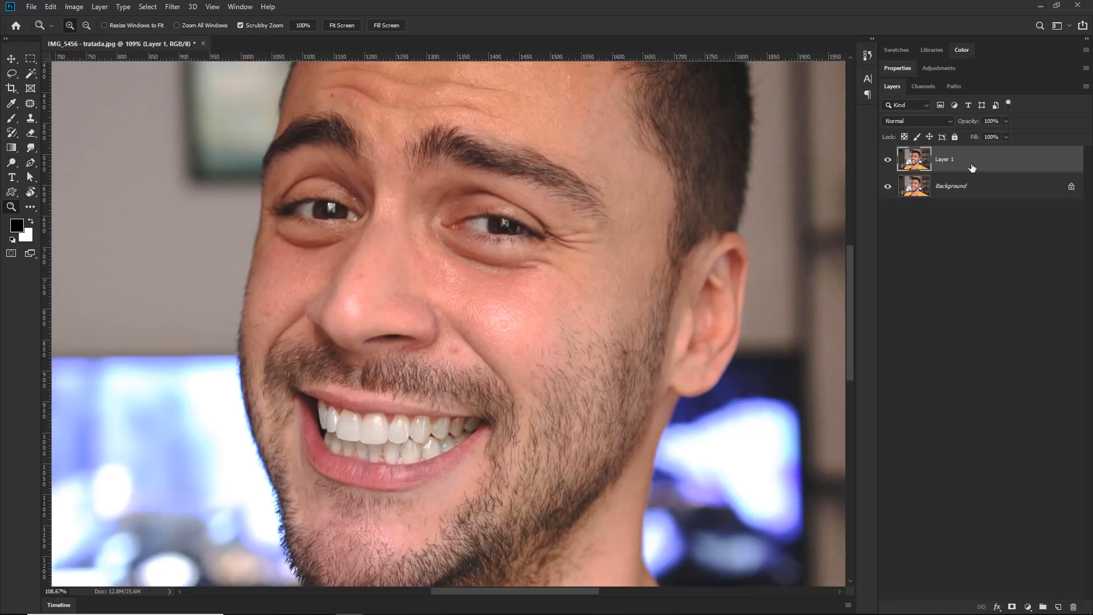
pyautogui.hotkey('ctrl', 'z')
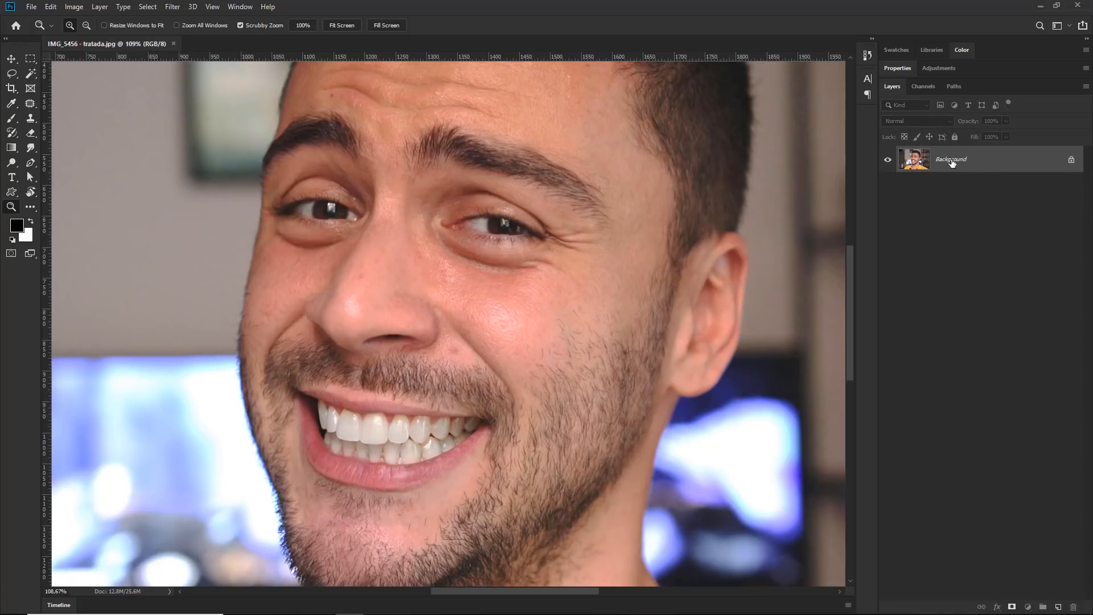
# Duplicate the Background layer and choose the Patch tool for retouching the skin.
pyautogui.hotkey('ctrl', 'j')
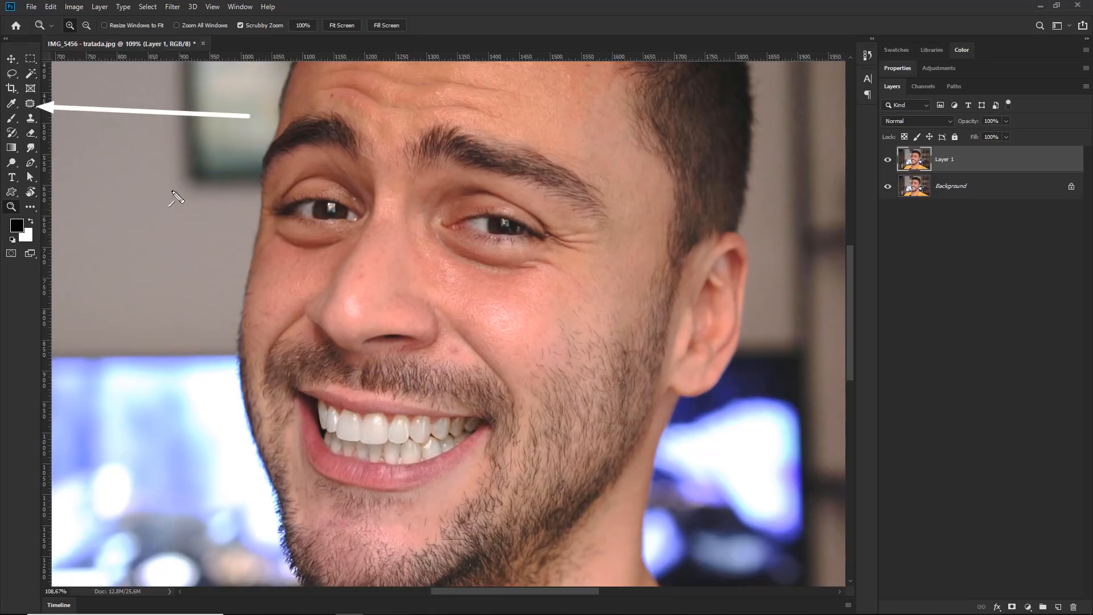
pyautogui.click(33, 104)
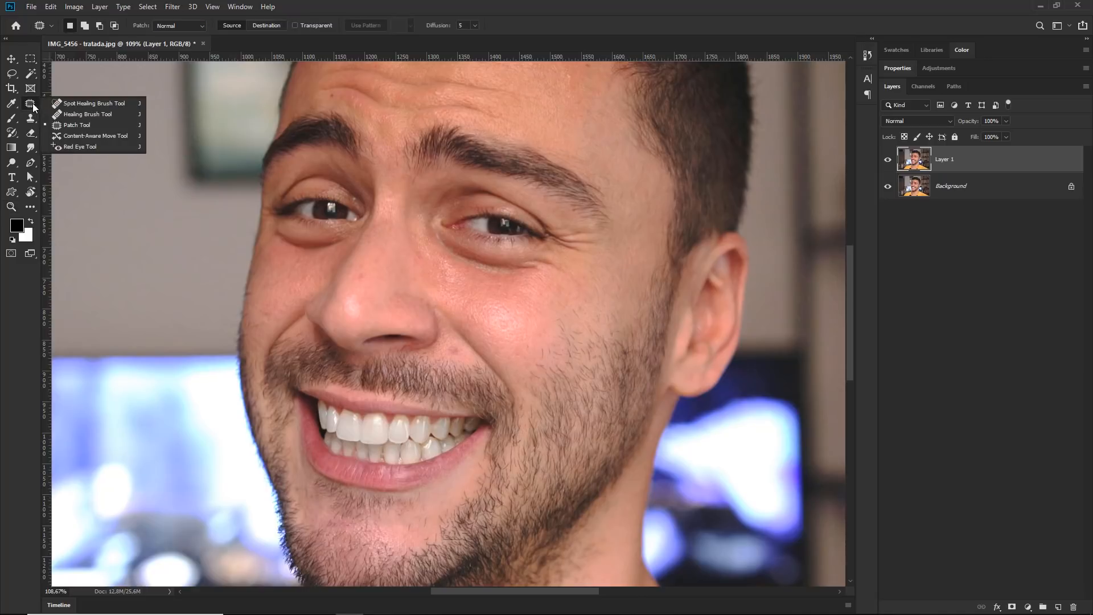
pyautogui.click(88, 124)
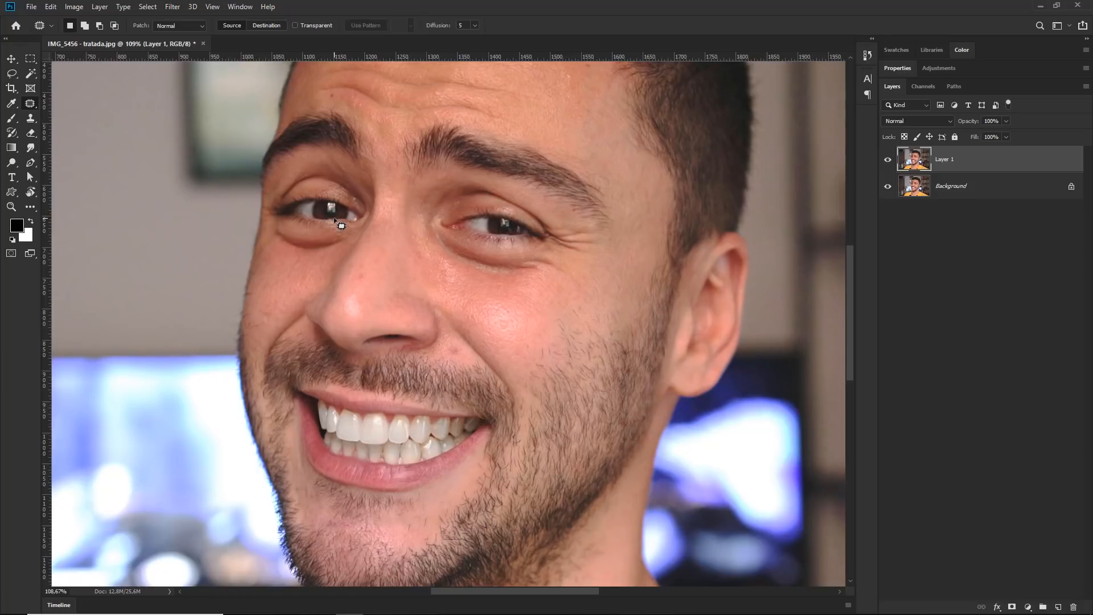
# Try outlining the blemish between the nostril and the mustache with the Patch tool, and clear the selection.
pyautogui.press('z')
pyautogui.moveTo(456, 353); pyautogui.dragTo(442, 303)
pyautogui.press('space')
pyautogui.press('j')
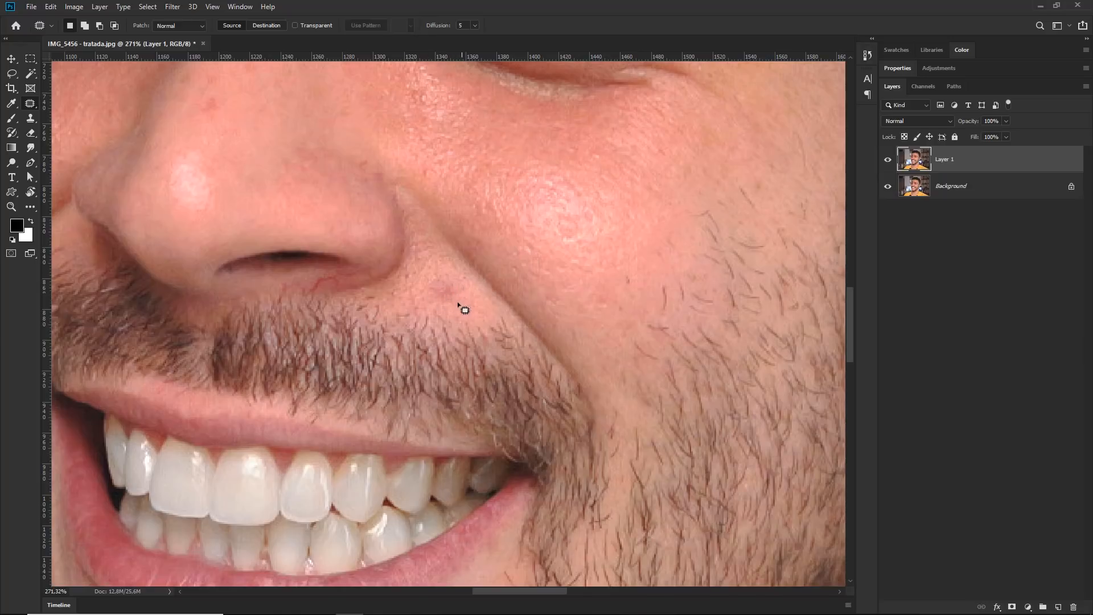
pyautogui.moveTo(473, 291)
pyautogui.mouseDown()
pyautogui.moveTo(447, 262)
pyautogui.moveTo(406, 282)
pyautogui.moveTo(417, 316)
pyautogui.moveTo(456, 315)
pyautogui.mouseUp()
pyautogui.moveTo(456, 315); pyautogui.dragTo(457, 316)
pyautogui.click(475, 308)
pyautogui.moveTo(461, 283)
pyautogui.mouseDown()
pyautogui.moveTo(422, 271)
pyautogui.moveTo(413, 288)
pyautogui.moveTo(419, 304)
pyautogui.moveTo(473, 307)
pyautogui.mouseUp()
pyautogui.hotkey('ctrl', 'd')
# Outline the blemish beside the nostril and patch it with clean skin from the nearby cheek.
pyautogui.moveTo(417, 278)
pyautogui.mouseDown()
pyautogui.moveTo(458, 287)
pyautogui.moveTo(418, 284)
pyautogui.mouseUp()
pyautogui.moveTo(441, 298); pyautogui.dragTo(479, 210)
pyautogui.moveTo(439, 298); pyautogui.dragTo(572, 306)
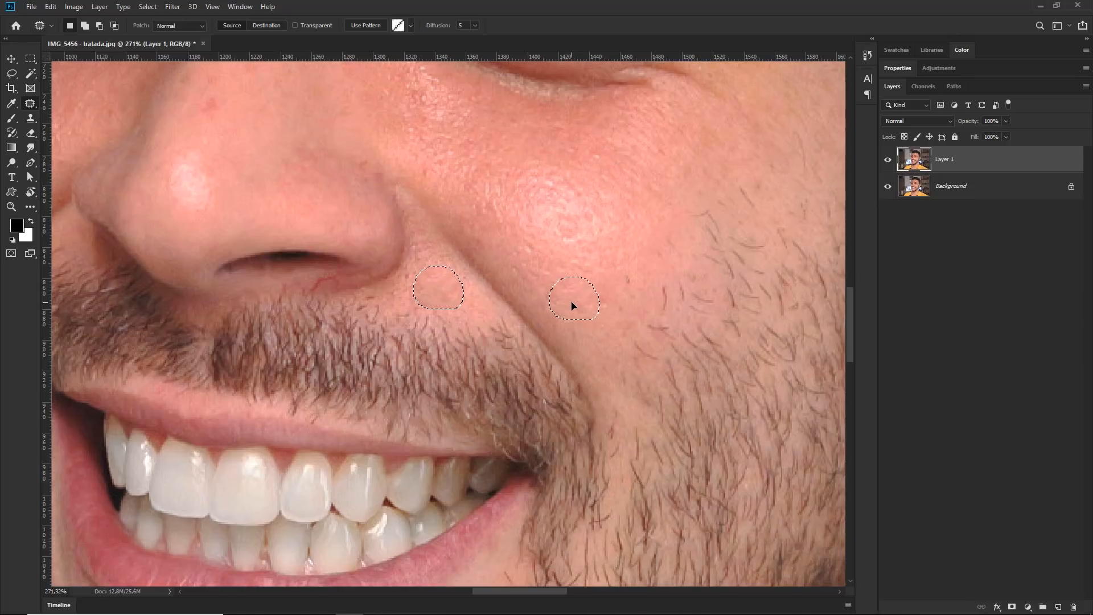
pyautogui.moveTo(572, 306); pyautogui.dragTo(532, 283)
pyautogui.moveTo(442, 295); pyautogui.dragTo(460, 372)
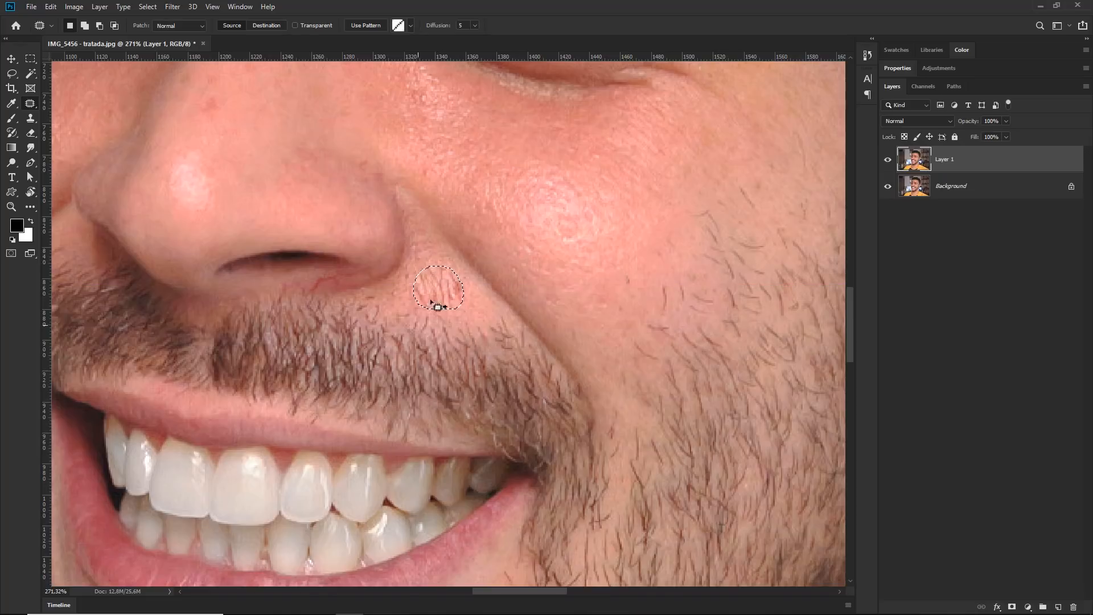
pyautogui.hotkey('ctrl', 'z')
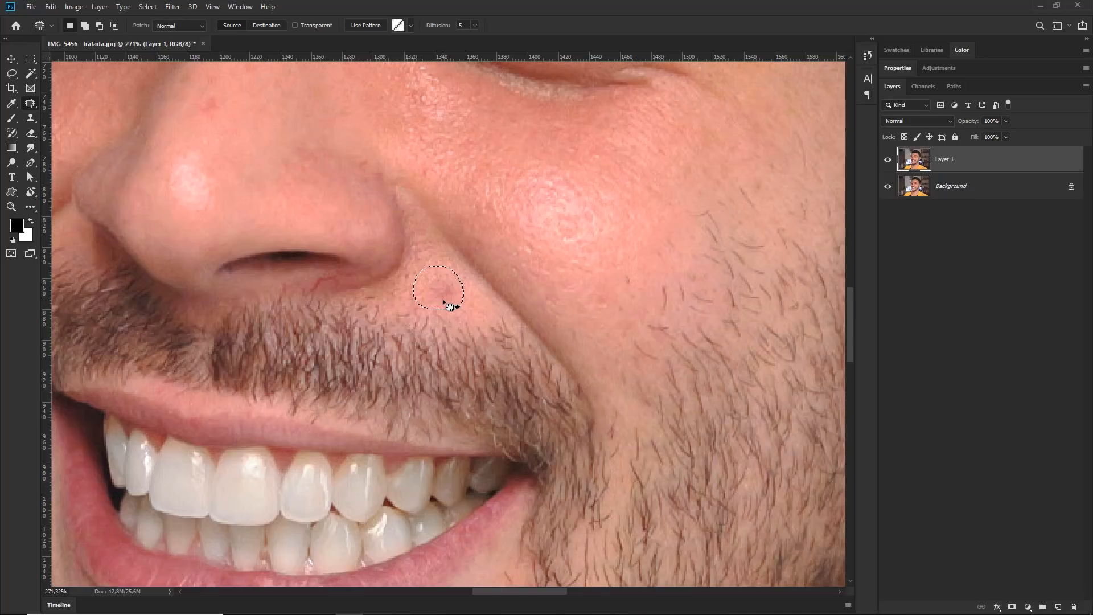
pyautogui.moveTo(453, 293); pyautogui.dragTo(511, 246)
pyautogui.hotkey('ctrl', 'd')
# Examine the patched skin beside the nostril close up and in the whole portrait.
pyautogui.press('z')
pyautogui.moveTo(459, 316); pyautogui.dragTo(396, 313)
pyautogui.moveTo(399, 313)
pyautogui.mouseDown()
pyautogui.moveTo(425, 296)
pyautogui.moveTo(402, 299)
pyautogui.mouseUp()
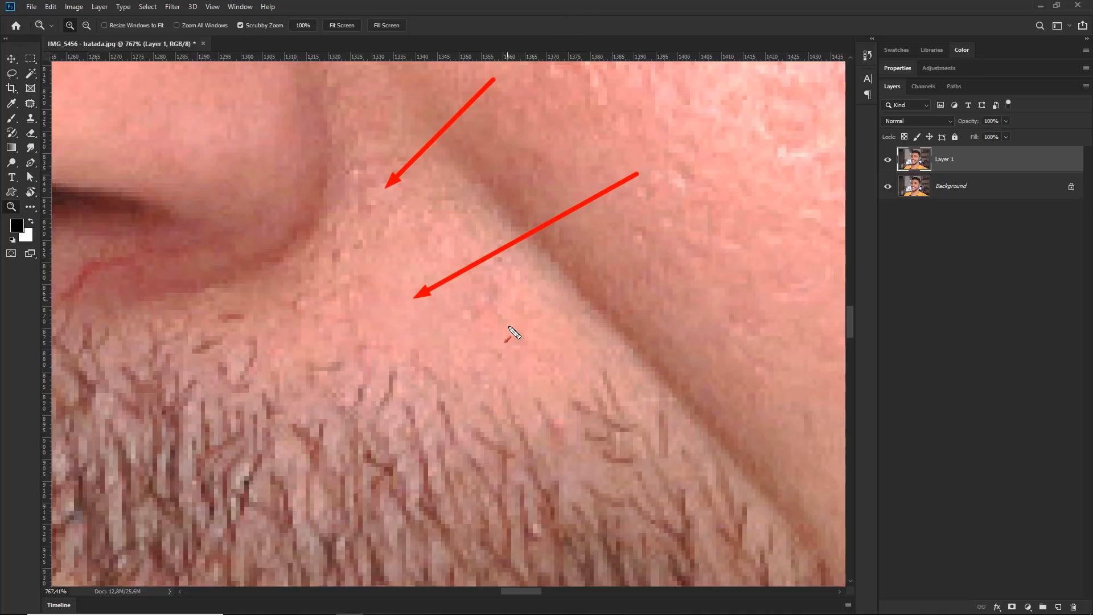
pyautogui.click(548, 4)
pyautogui.moveTo(391, 276); pyautogui.dragTo(322, 280)
pyautogui.moveTo(416, 261); pyautogui.dragTo(407, 288)
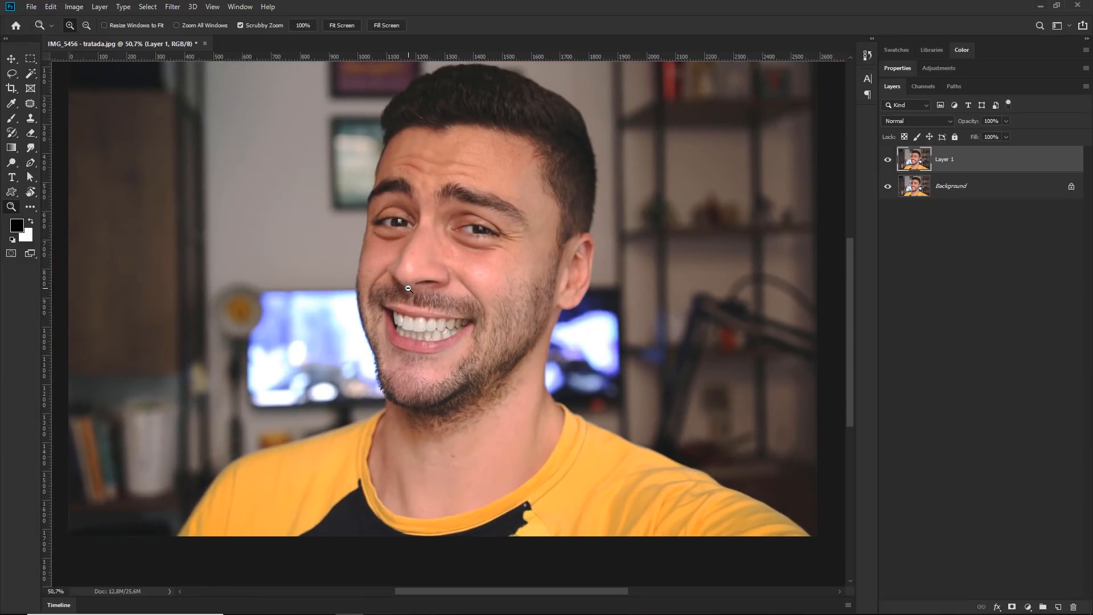
pyautogui.moveTo(484, 136); pyautogui.dragTo(478, 164)
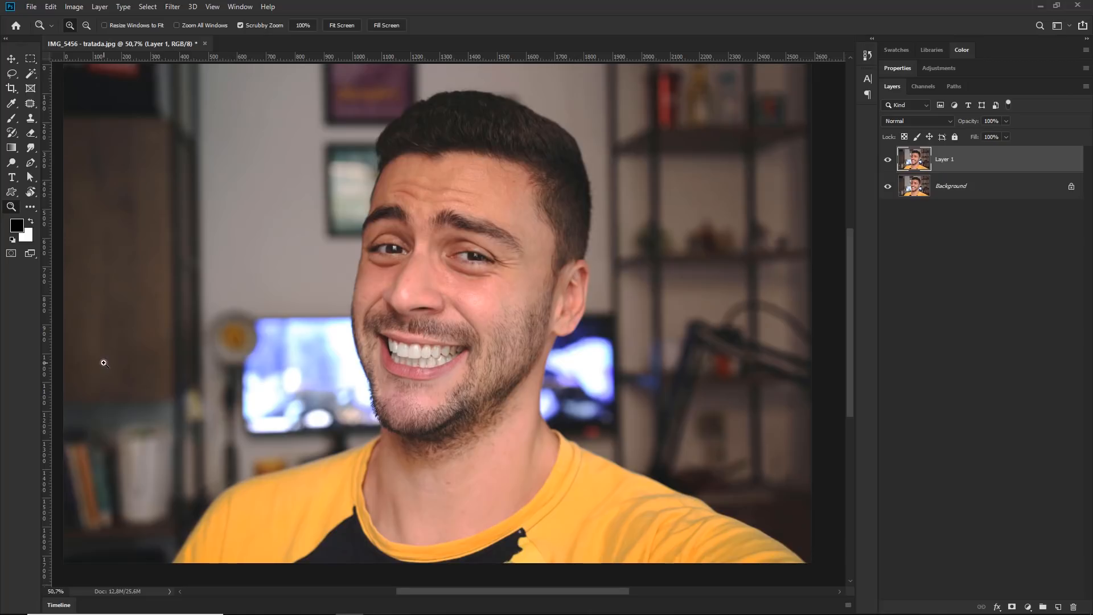
# Outline the reddish spots on the side of the nose bridge with the Patch tool.
pyautogui.moveTo(451, 317); pyautogui.dragTo(558, 347)
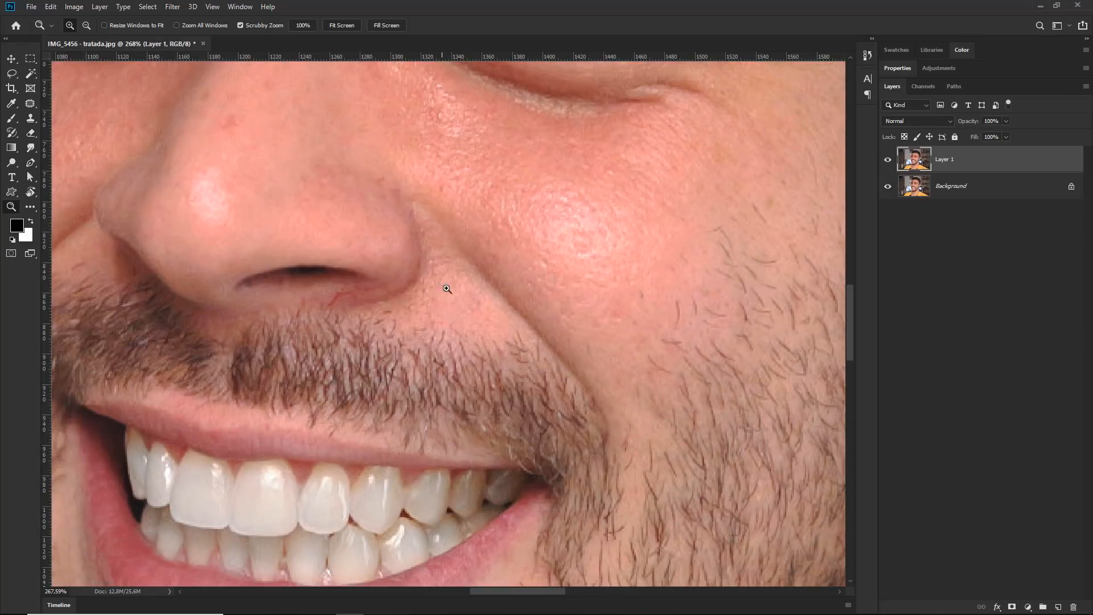
pyautogui.moveTo(335, 200); pyautogui.dragTo(406, 342)
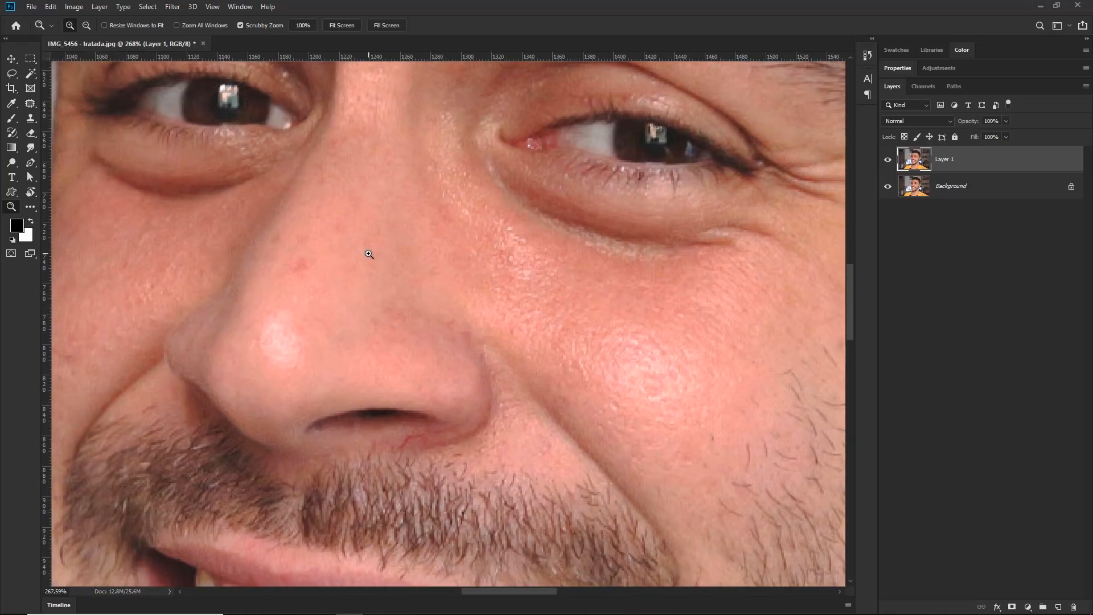
pyautogui.moveTo(291, 297); pyautogui.dragTo(328, 329)
pyautogui.press('j')
pyautogui.moveTo(352, 266)
pyautogui.mouseDown()
pyautogui.moveTo(327, 266)
pyautogui.moveTo(318, 292)
pyautogui.moveTo(339, 318)
pyautogui.moveTo(362, 288)
pyautogui.mouseUp()
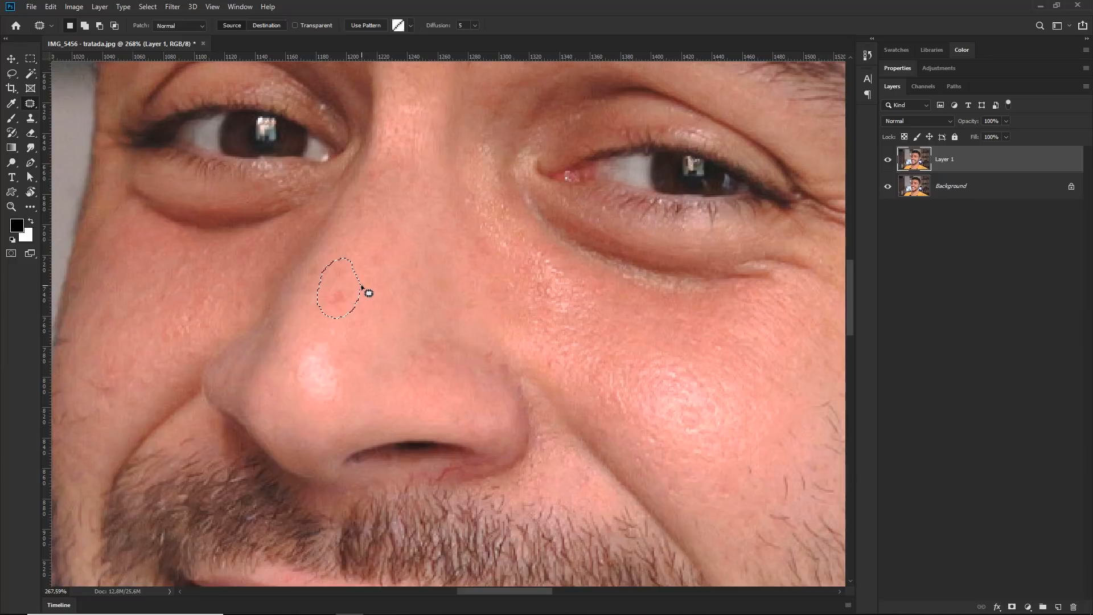
pyautogui.click(395, 300)
pyautogui.moveTo(362, 275)
pyautogui.mouseDown()
pyautogui.moveTo(312, 261)
pyautogui.moveTo(308, 320)
pyautogui.moveTo(361, 277)
pyautogui.moveTo(395, 327)
pyautogui.moveTo(251, 319)
pyautogui.moveTo(270, 321)
pyautogui.mouseUp()
pyautogui.click(437, 280)
pyautogui.press('z')
pyautogui.moveTo(367, 315); pyautogui.dragTo(504, 319)
pyautogui.hotkey('ctrl', 'z')
pyautogui.hotkey('ctrl', 'z')
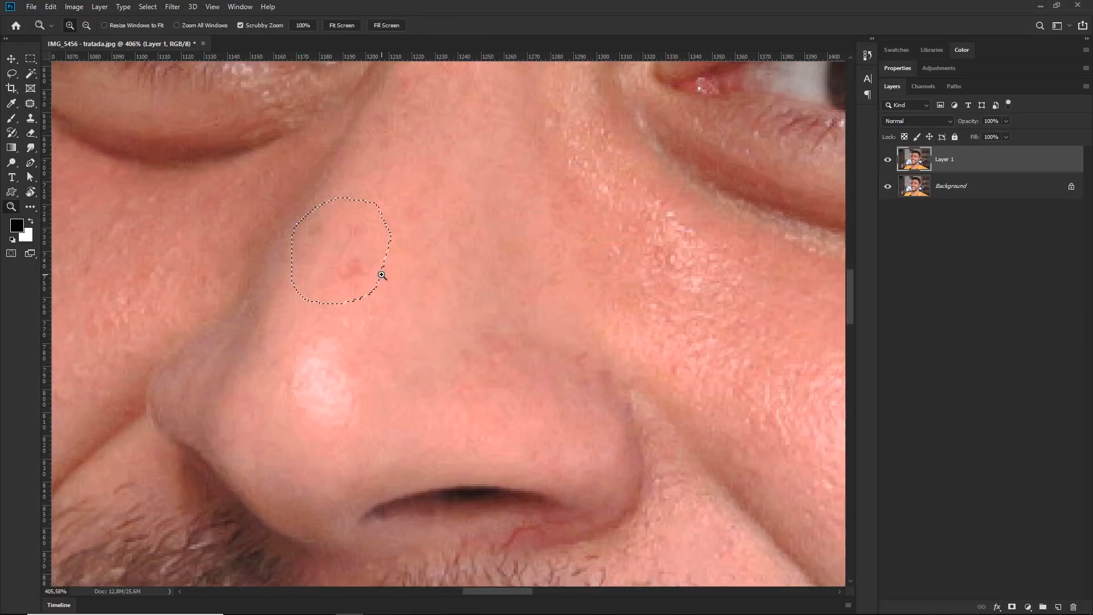
# Patch the outlined spots on the nose with clean skin from the middle of the bridge.
pyautogui.press('j')
pyautogui.moveTo(385, 224)
pyautogui.mouseDown()
pyautogui.moveTo(347, 233)
pyautogui.moveTo(344, 292)
pyautogui.moveTo(376, 251)
pyautogui.moveTo(454, 269)
pyautogui.mouseUp()
pyautogui.hotkey('ctrl', 'd')
pyautogui.press('z')
pyautogui.moveTo(381, 287); pyautogui.dragTo(307, 298)
pyautogui.moveTo(378, 261)
pyautogui.mouseDown()
pyautogui.moveTo(436, 279)
pyautogui.moveTo(410, 295)
pyautogui.moveTo(419, 288)
pyautogui.moveTo(403, 354)
pyautogui.moveTo(361, 309)
pyautogui.moveTo(332, 349)
pyautogui.mouseUp()
pyautogui.press('j')
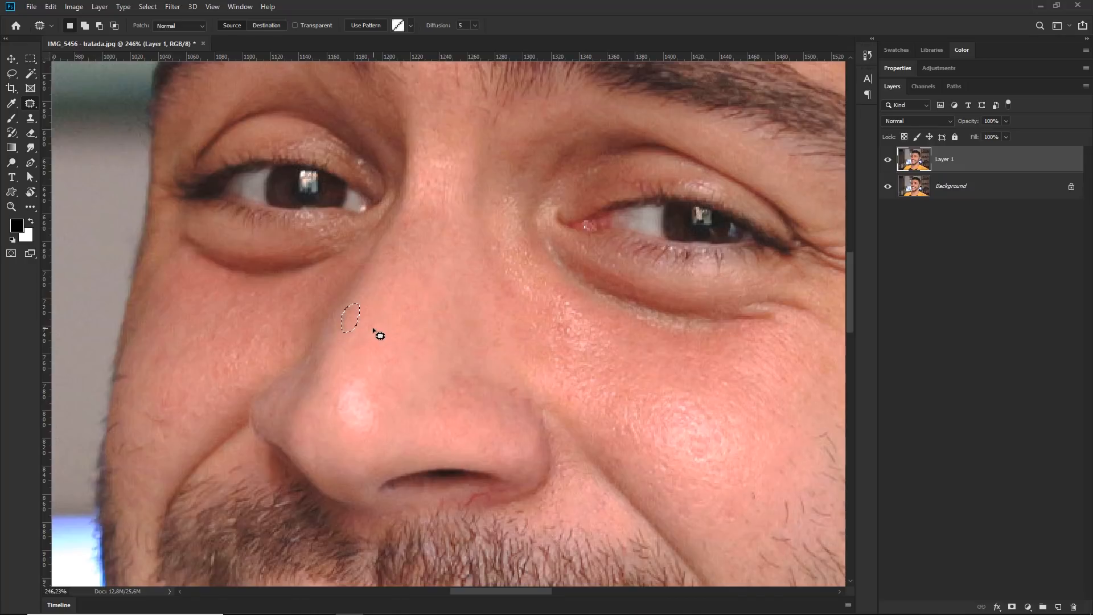
# Patch the small dark spot above the man's right eyebrow with clean forehead skin.
pyautogui.press('z')
pyautogui.scroll(-4, 495, 257)
pyautogui.moveTo(459, 261); pyautogui.dragTo(427, 369)
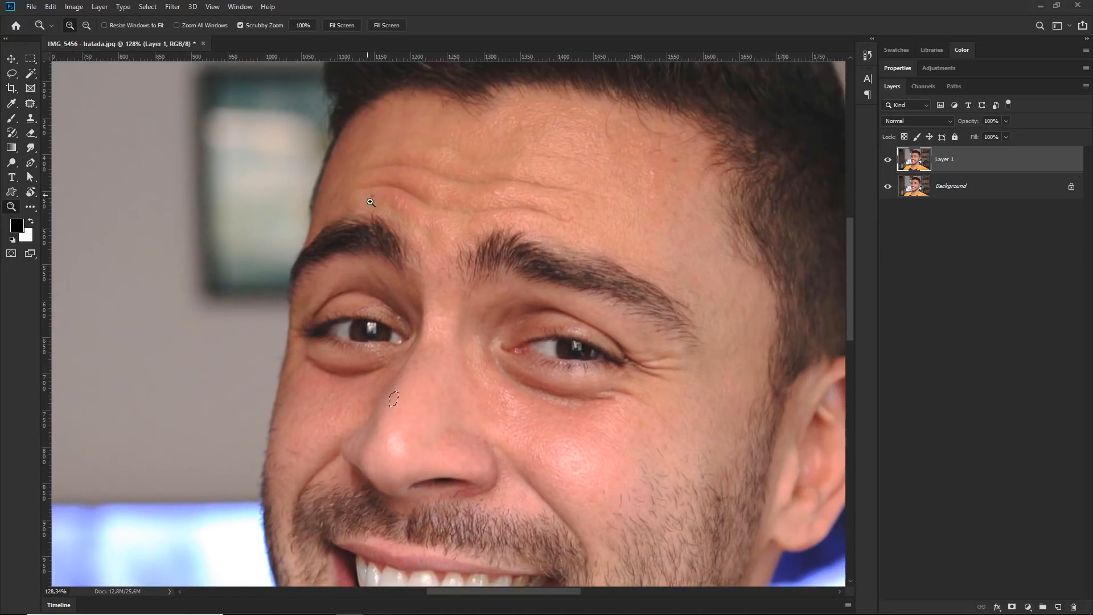
pyautogui.scroll(2, 383, 215)
pyautogui.press('j')
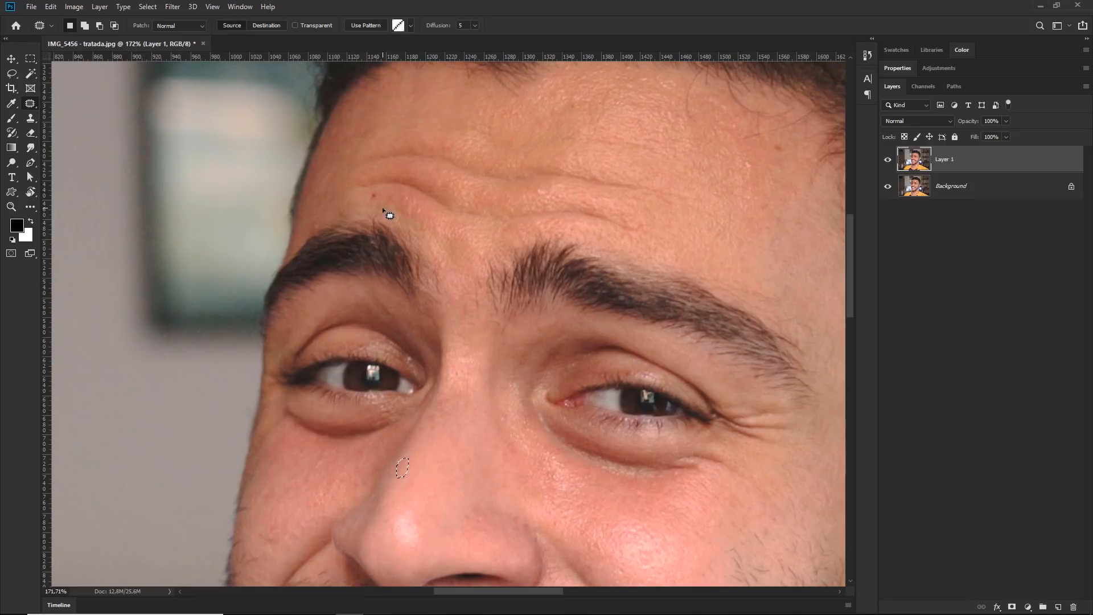
pyautogui.moveTo(389, 202)
pyautogui.mouseDown()
pyautogui.moveTo(356, 196)
pyautogui.moveTo(367, 210)
pyautogui.moveTo(384, 205)
pyautogui.moveTo(358, 199)
pyautogui.moveTo(388, 196)
pyautogui.mouseUp()
pyautogui.moveTo(382, 194)
pyautogui.mouseDown()
pyautogui.moveTo(348, 197)
pyautogui.moveTo(355, 174)
pyautogui.mouseUp()
pyautogui.click(355, 174)
# Patch the dark spot on the forehead near the temple hairline with clean skin below it.
pyautogui.moveTo(594, 157); pyautogui.dragTo(375, 205)
pyautogui.moveTo(568, 207)
pyautogui.mouseDown()
pyautogui.moveTo(547, 187)
pyautogui.moveTo(557, 206)
pyautogui.mouseUp()
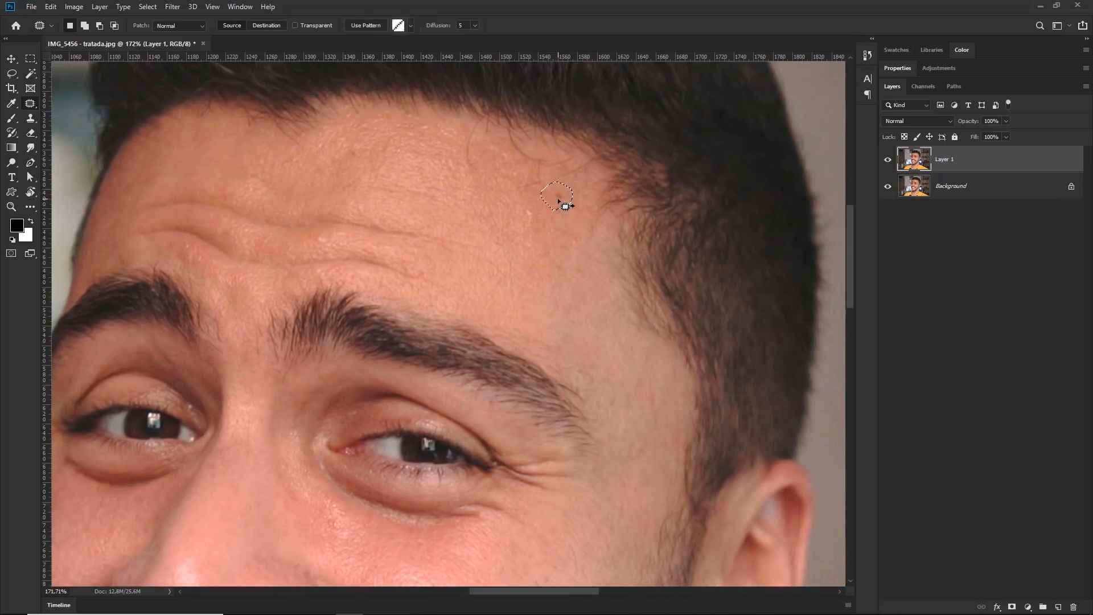
pyautogui.moveTo(564, 201); pyautogui.dragTo(539, 266)
# Patch the two dark marks in the middle of the neck below the beard with adjacent clean skin.
pyautogui.press('z')
pyautogui.moveTo(454, 397); pyautogui.dragTo(466, 391)
pyautogui.moveTo(467, 391); pyautogui.dragTo(461, 288)
pyautogui.hotkey('ctrl', 'r')
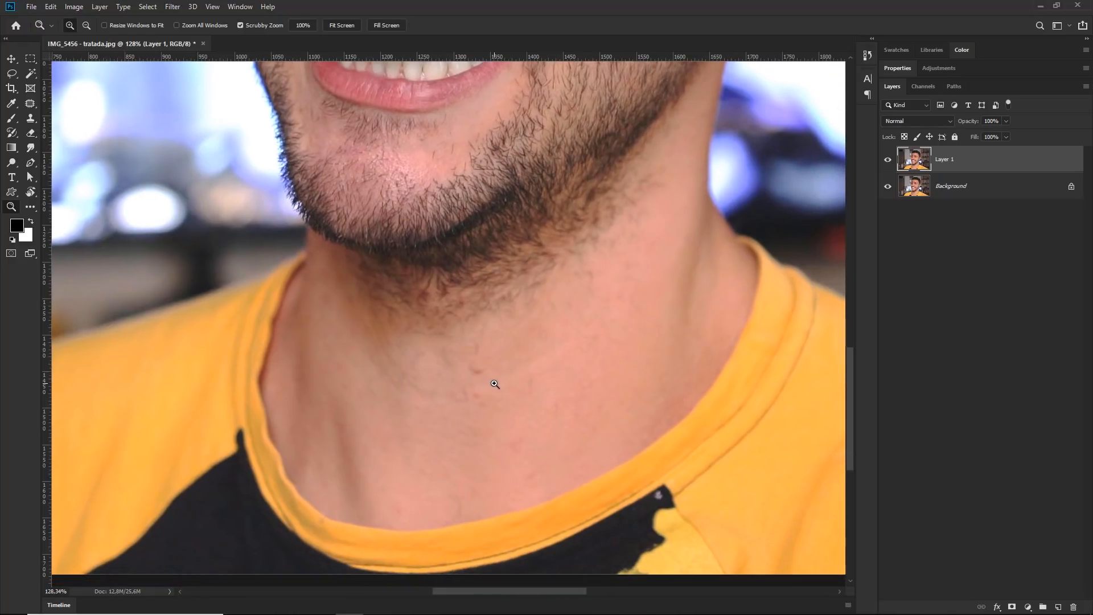
pyautogui.press('j')
pyautogui.moveTo(497, 372)
pyautogui.mouseDown()
pyautogui.moveTo(469, 387)
pyautogui.moveTo(492, 377)
pyautogui.mouseUp()
pyautogui.moveTo(482, 375); pyautogui.dragTo(529, 358)
pyautogui.hotkey('ctrl', 'd')
pyautogui.moveTo(477, 389)
pyautogui.mouseDown()
pyautogui.moveTo(499, 410)
pyautogui.moveTo(483, 392)
pyautogui.mouseUp()
pyautogui.moveTo(481, 392); pyautogui.dragTo(511, 362)
pyautogui.hotkey('ctrl', 'd')
# Patch the remaining small marks on the lower neck near the shirt collar with clean skin and clear the selection.
pyautogui.moveTo(524, 445); pyautogui.dragTo(508, 424)
pyautogui.moveTo(414, 508)
pyautogui.mouseDown()
pyautogui.moveTo(380, 519)
pyautogui.moveTo(413, 511)
pyautogui.mouseUp()
pyautogui.moveTo(405, 510); pyautogui.dragTo(411, 477)
pyautogui.hotkey('ctrl', 'd')
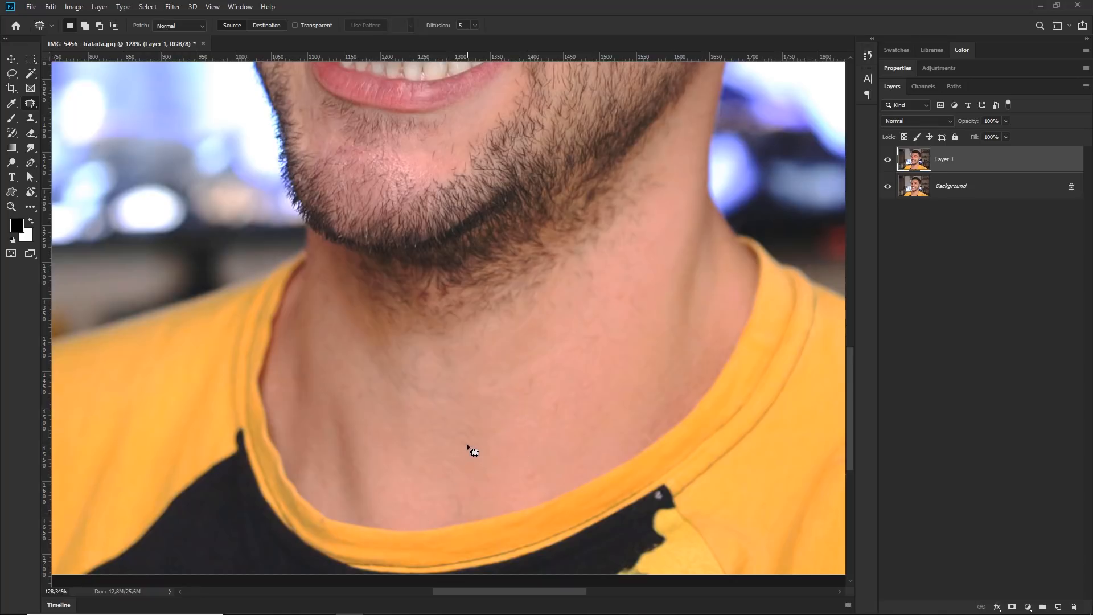
pyautogui.hotkey('ctrl', '0')
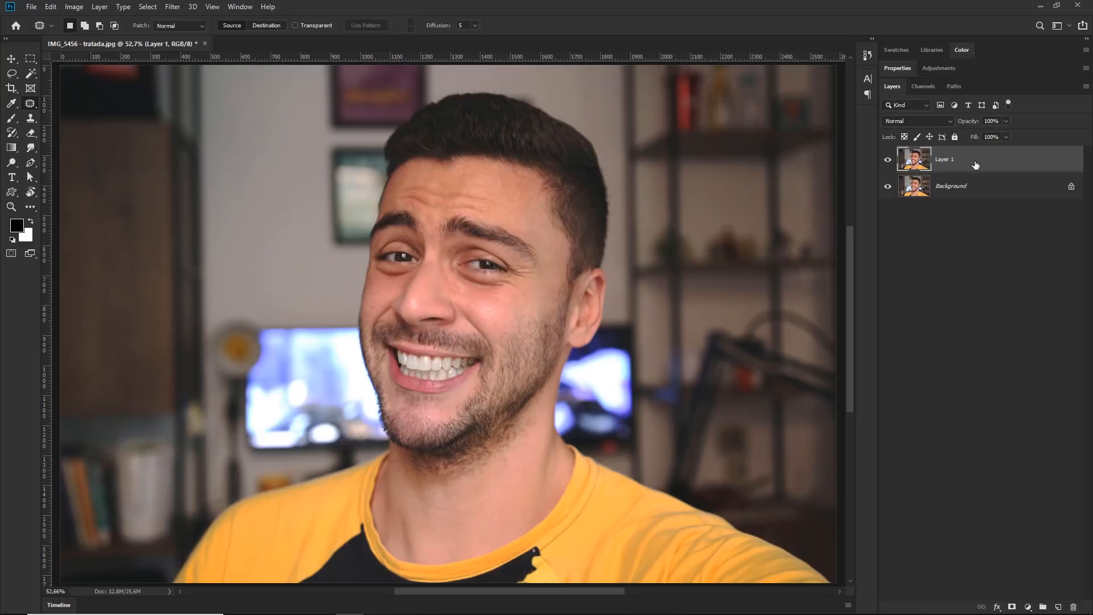
# Duplicate the retouched Layer 1.
pyautogui.press('super')
pyautogui.press('super')
pyautogui.hotkey('ctrl', 'j')
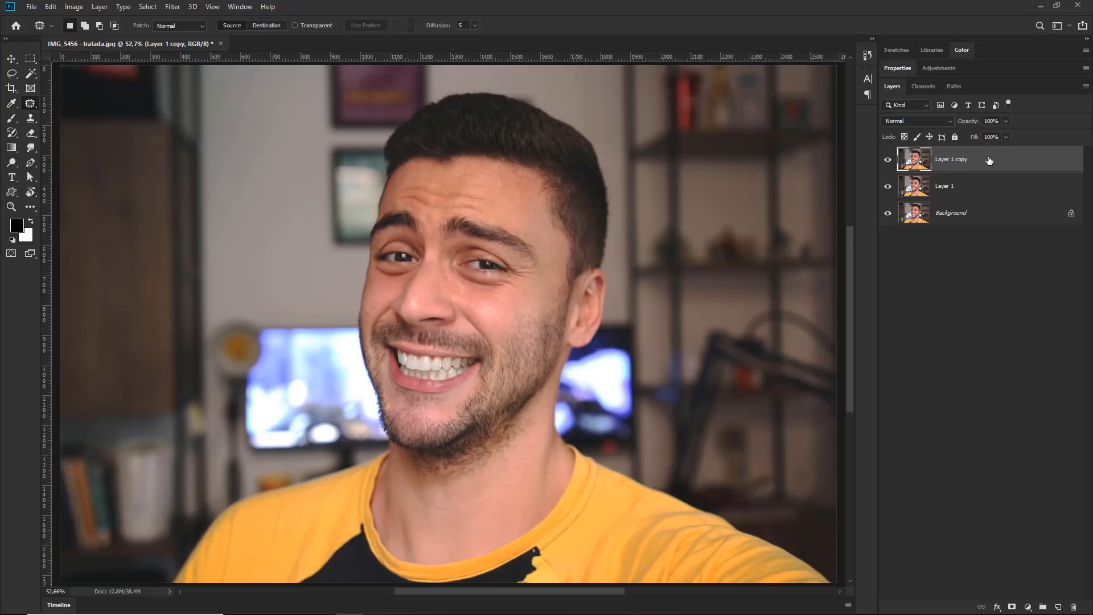
# Examine the teeth and mouth area close up and then the whole face.
pyautogui.press('z')
pyautogui.moveTo(441, 363); pyautogui.dragTo(464, 369)
pyautogui.moveTo(464, 369); pyautogui.dragTo(468, 297)
pyautogui.moveTo(442, 326); pyautogui.dragTo(429, 325)
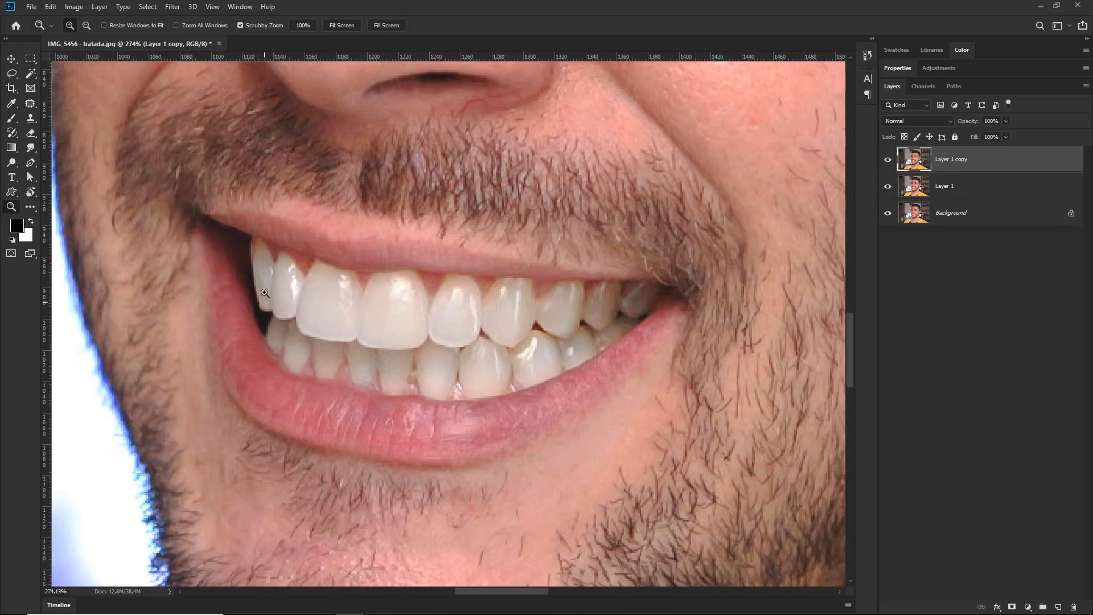
pyautogui.moveTo(483, 313); pyautogui.dragTo(432, 377)
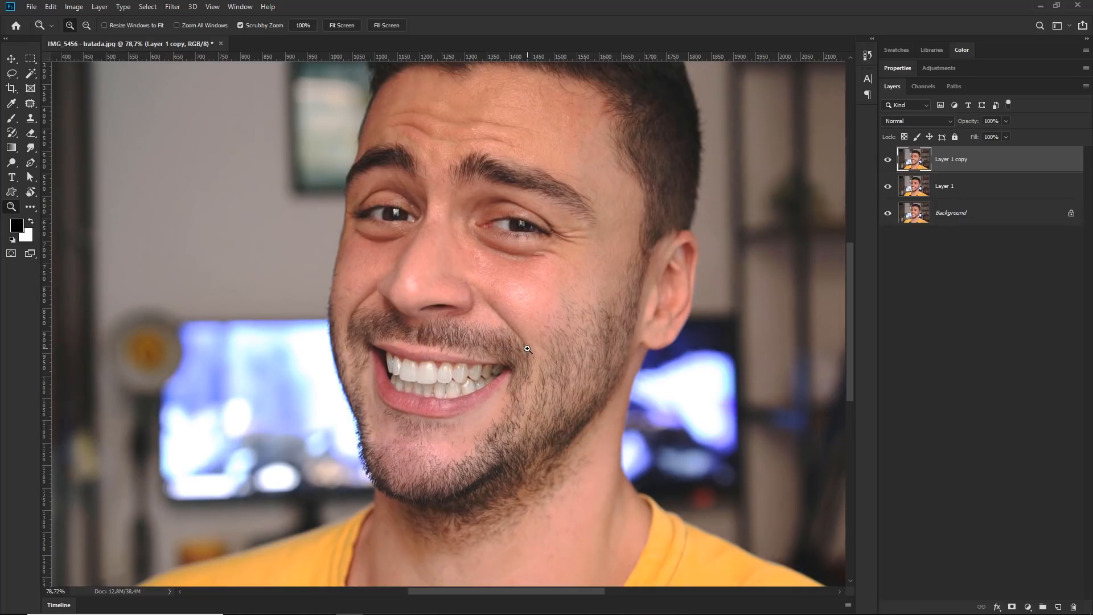
pyautogui.scroll(-3, 439, 376)
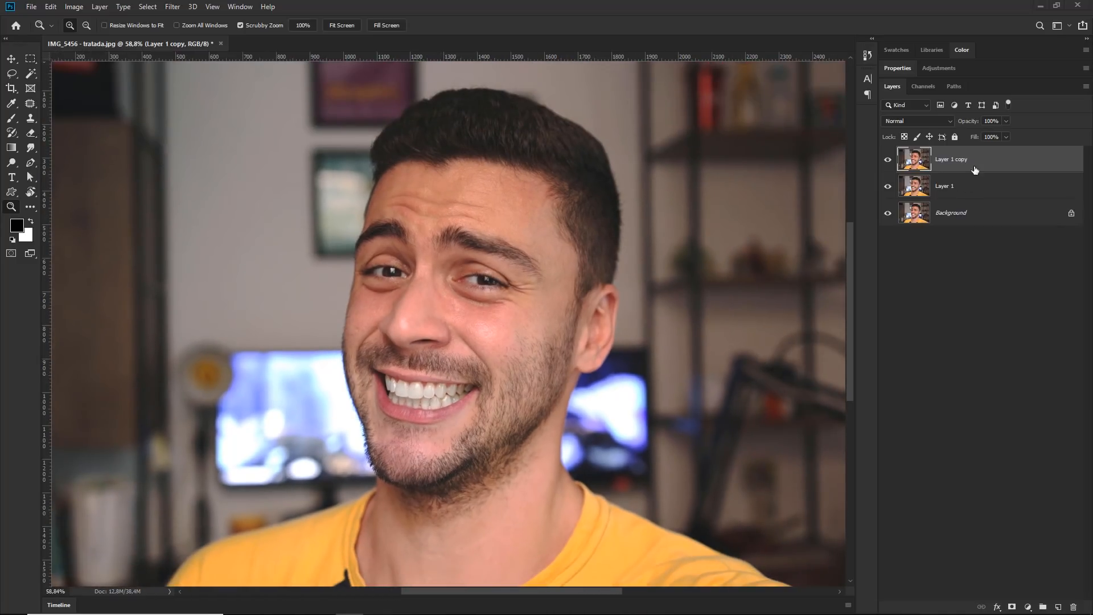
pyautogui.scroll(-2, 491, 277)
pyautogui.hotkey('ctrl', 'r')
# Compare the original with the retouched layers by hiding and showing them, ending with Layer 1 copy selected.
pyautogui.moveTo(887, 160); pyautogui.dragTo(887, 186)
pyautogui.click(892, 289)
pyautogui.click(940, 211)
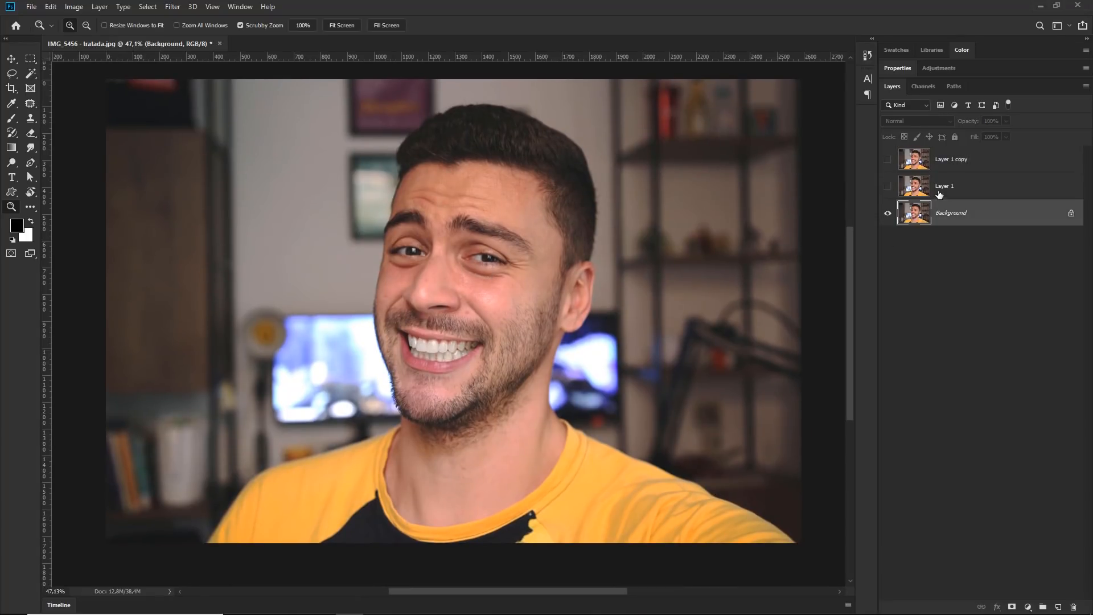
pyautogui.click(942, 186)
pyautogui.click(887, 187)
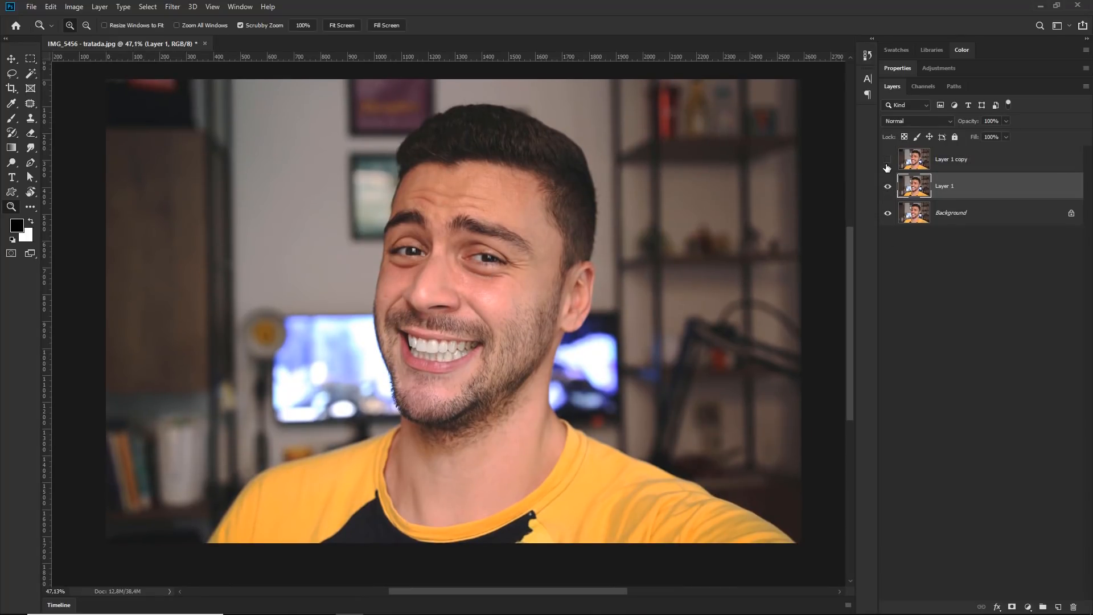
pyautogui.click(887, 159)
pyautogui.click(960, 166)
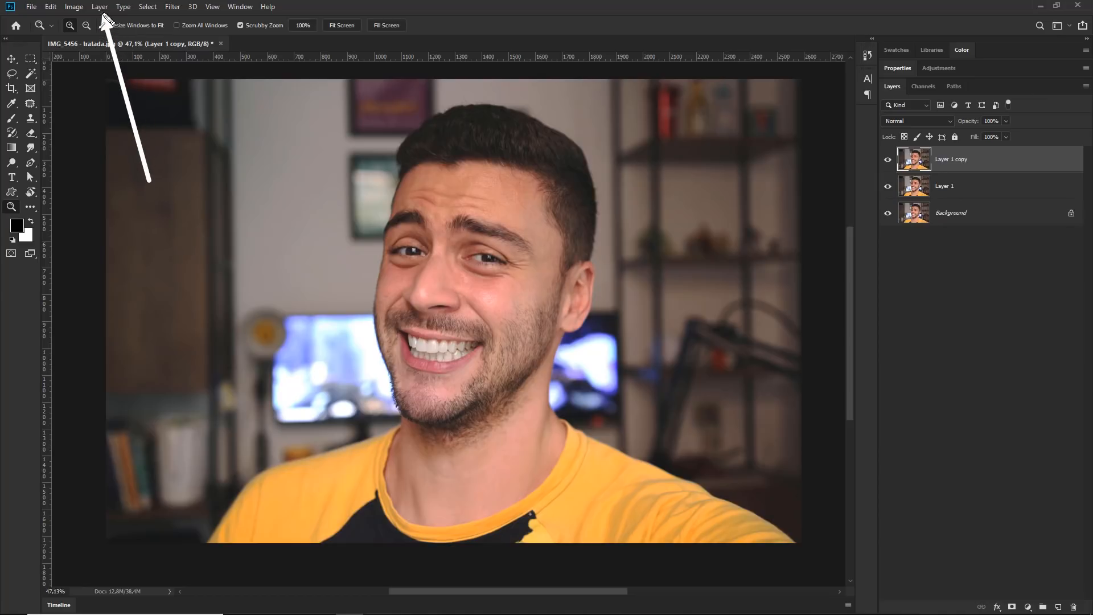
# Open the Surface Blur filter for Layer 1 copy and move its dialog clear of the face.
pyautogui.click(174, 8)
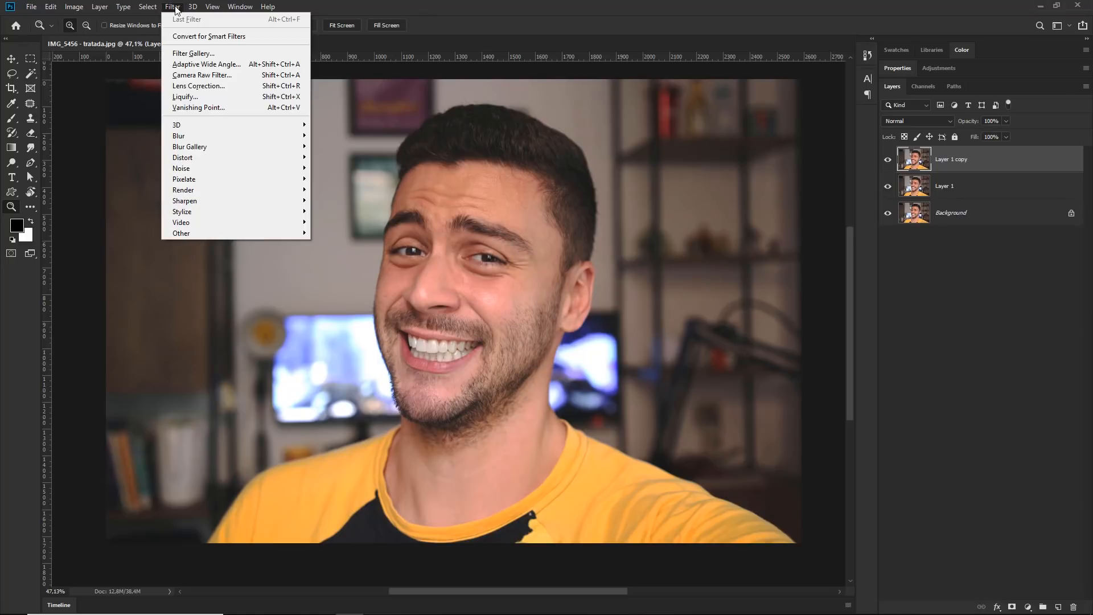
pyautogui.moveTo(192, 140)
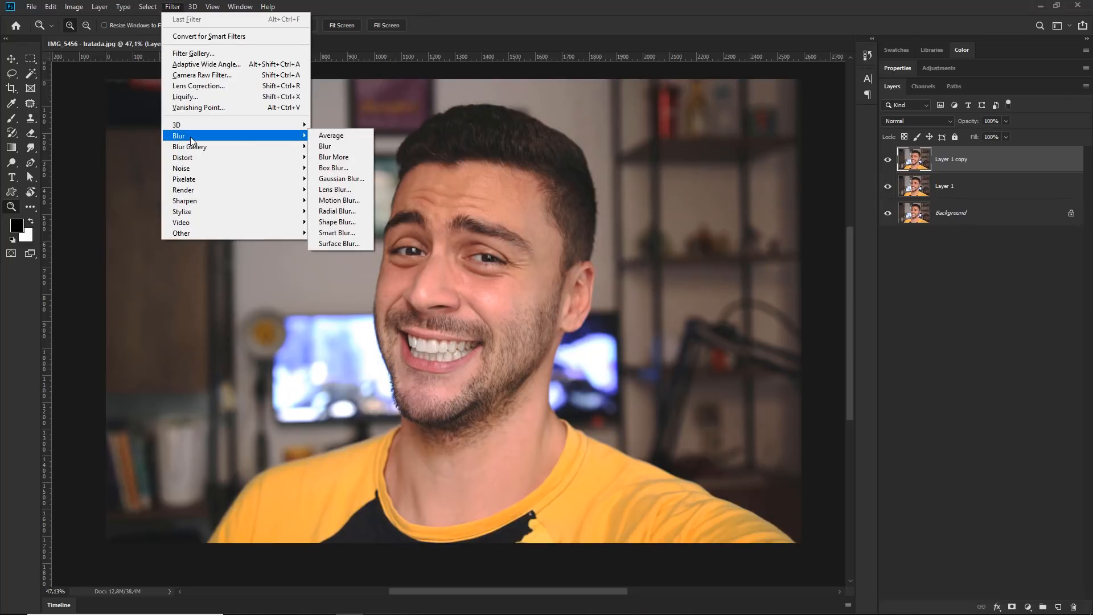
pyautogui.click(338, 244)
pyautogui.moveTo(535, 108); pyautogui.dragTo(693, 92)
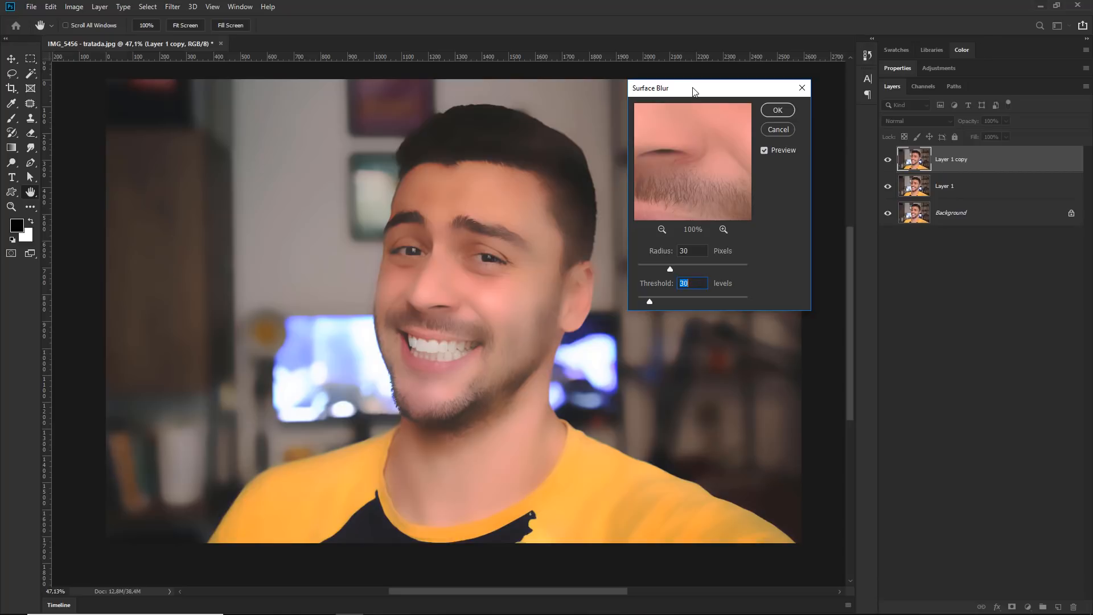
pyautogui.moveTo(693, 92); pyautogui.dragTo(694, 95)
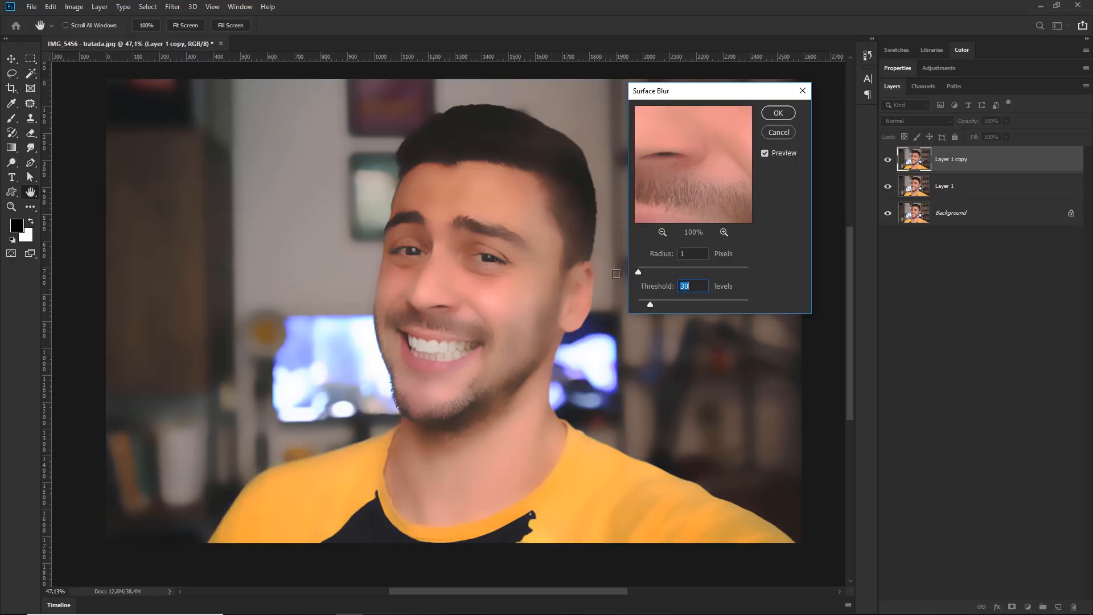
# Try Surface Blur with threshold 2 and radius 46, and with threshold 15 and radius 32.
pyautogui.write('2')
pyautogui.moveTo(639, 272); pyautogui.dragTo(657, 271)
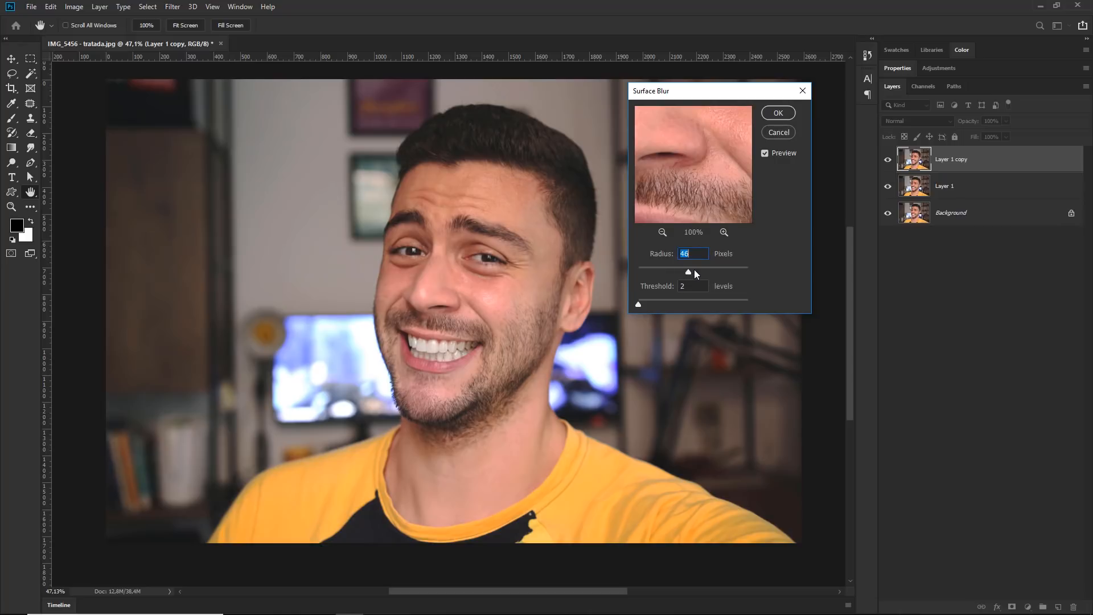
pyautogui.click(650, 269)
pyautogui.moveTo(639, 303); pyautogui.dragTo(644, 305)
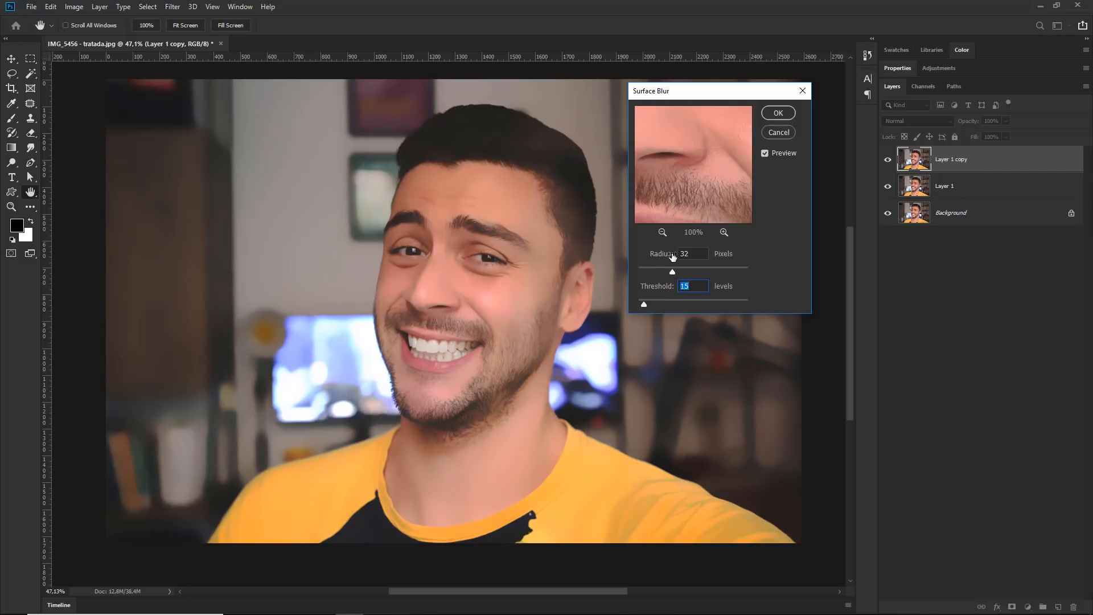
# Try a Surface Blur radius and threshold of 30, and radii of 8 and 59 at the same threshold.
pyautogui.hotkey('shift', 'Tab')
pyautogui.write('30')
pyautogui.press('Tab')
pyautogui.write('30')
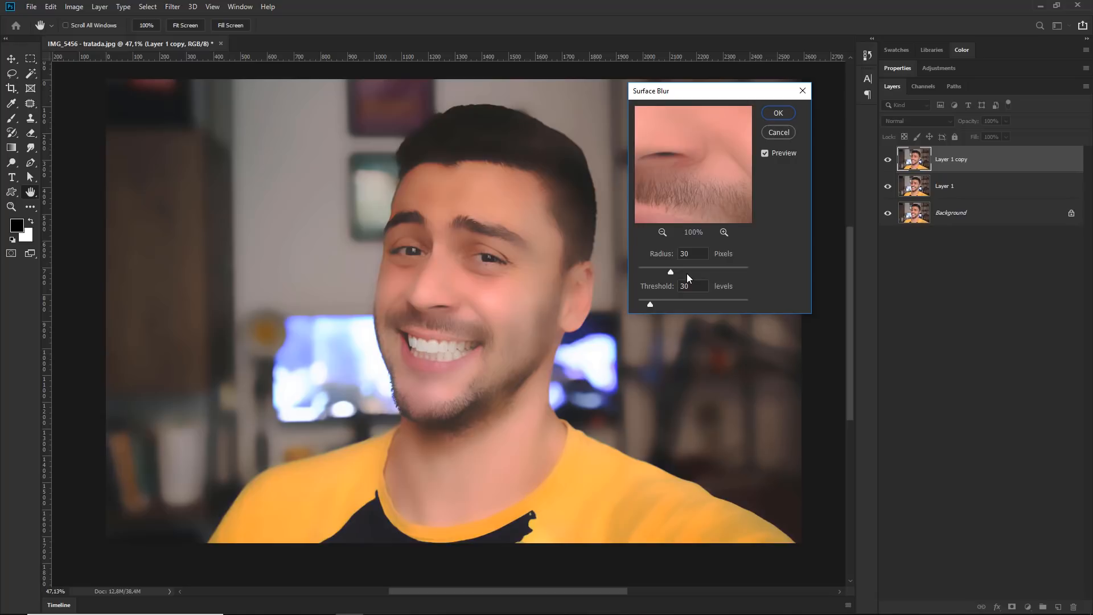
pyautogui.click(647, 268)
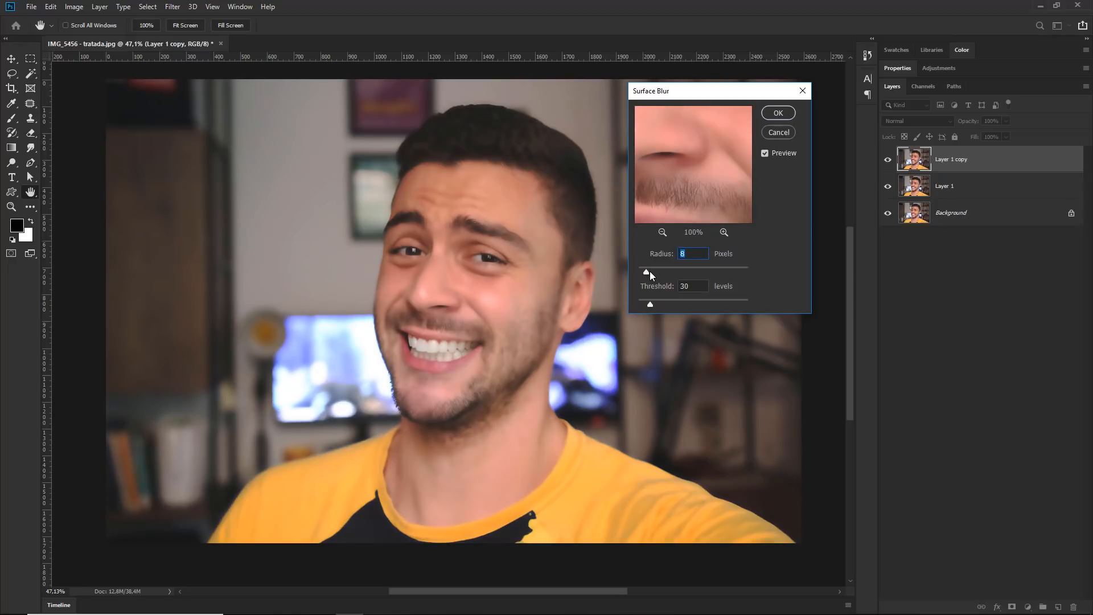
pyautogui.moveTo(652, 273); pyautogui.dragTo(702, 274)
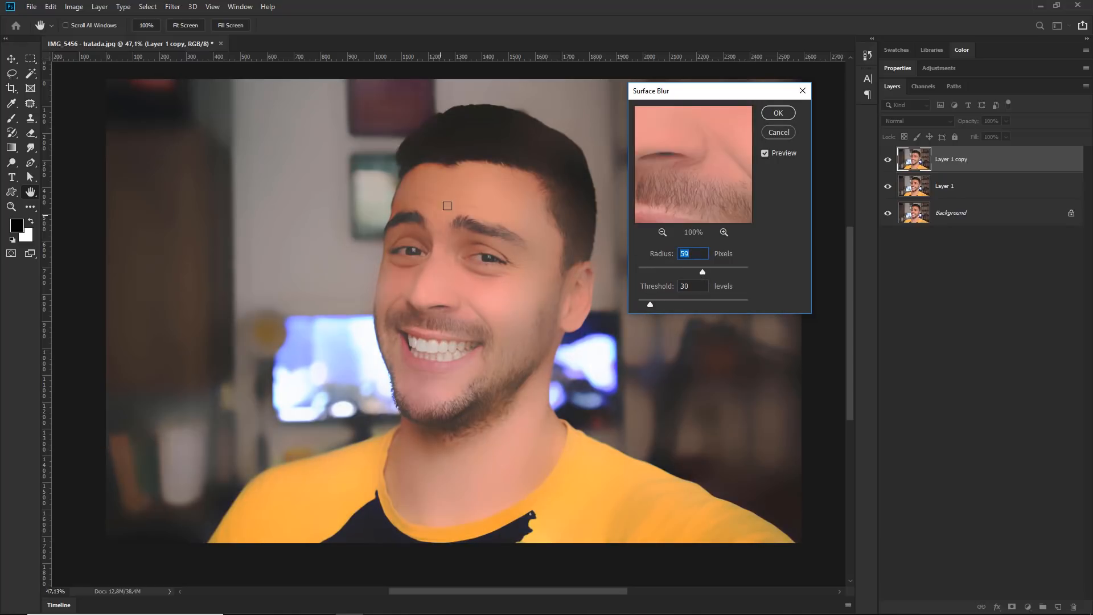
# Apply Surface Blur with a 30-pixel radius and a threshold of 30 levels, and compare the result with the original by toggling layer visibility.
pyautogui.write('30')
pyautogui.press('Tab')
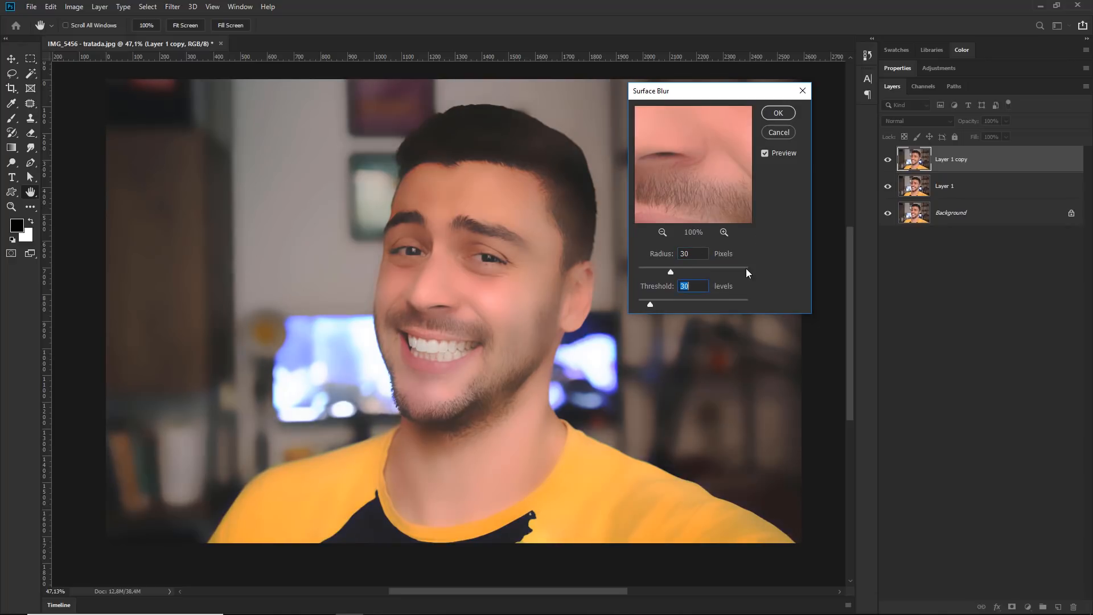
pyautogui.click(701, 289)
pyautogui.click(783, 114)
pyautogui.click(888, 160)
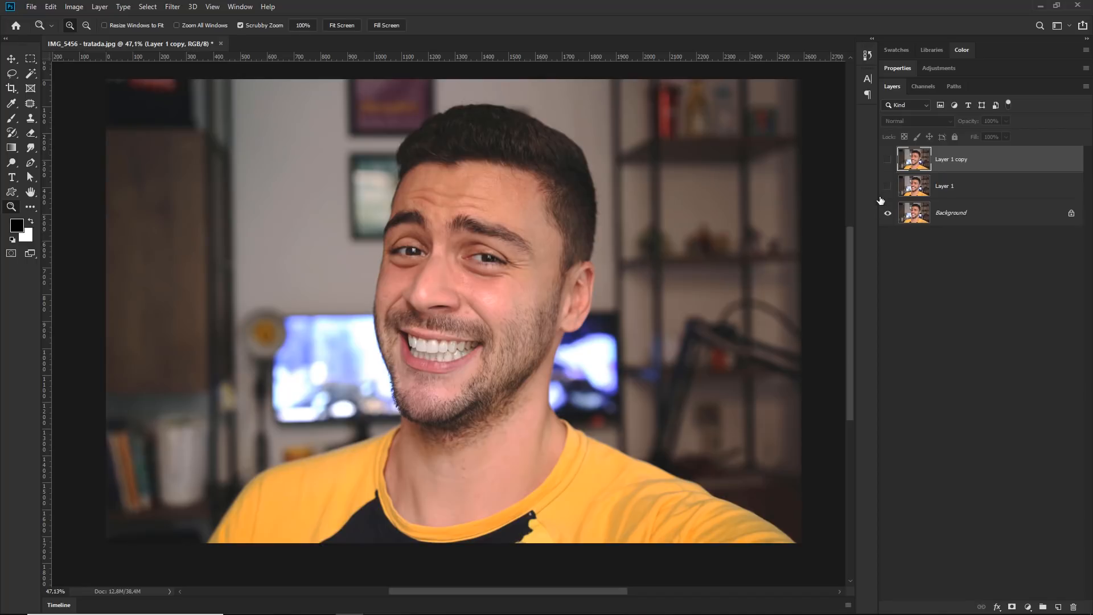
pyautogui.click(888, 159)
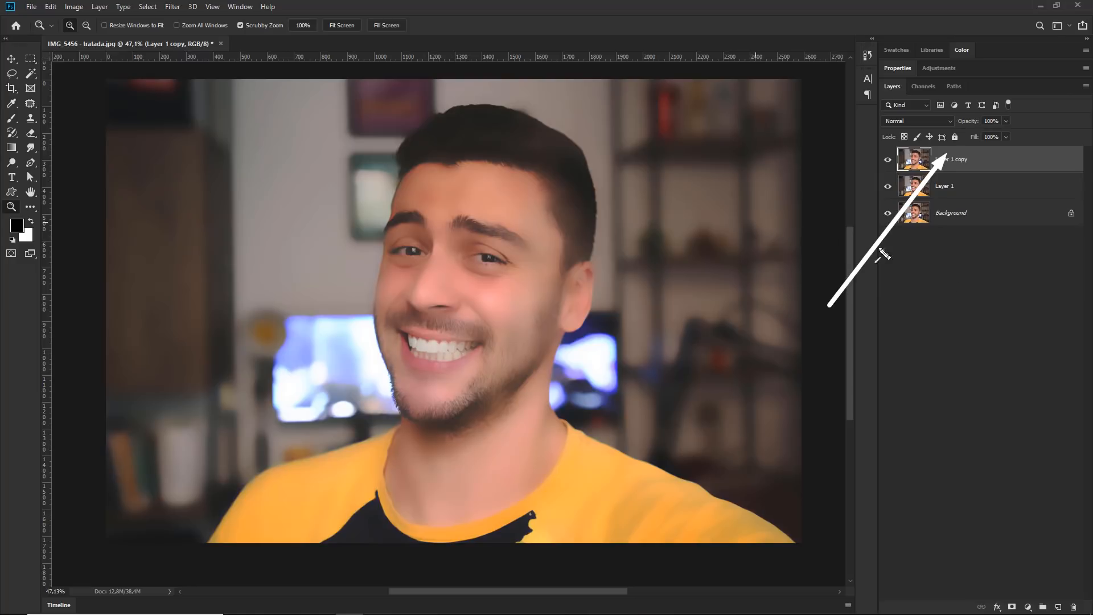
# Add a Hide All layer mask to the blurred Layer 1 copy.
pyautogui.click(100, 7)
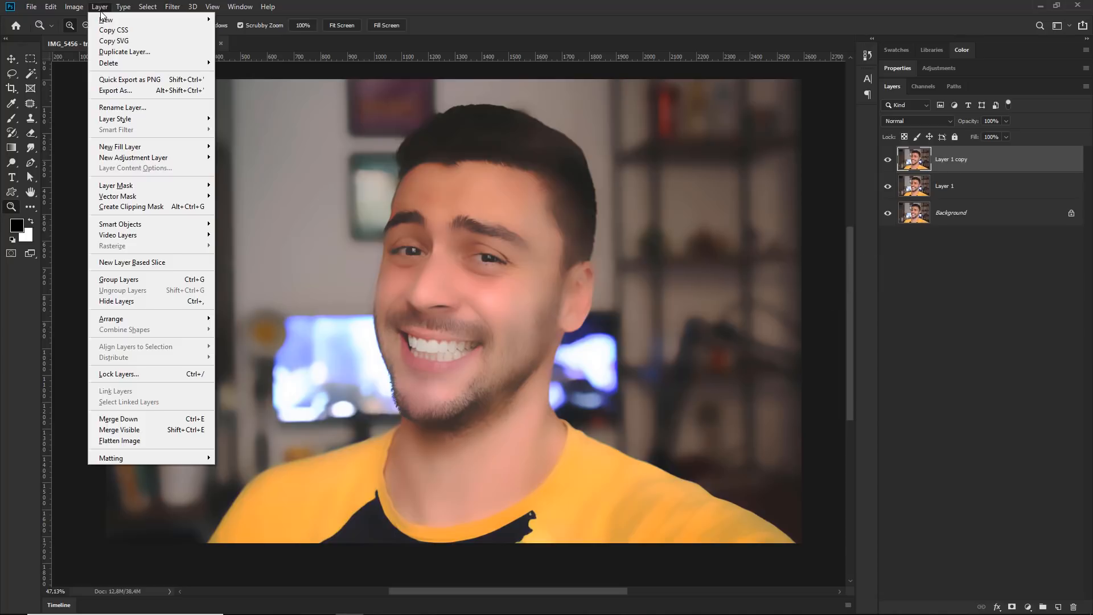
pyautogui.moveTo(120, 187)
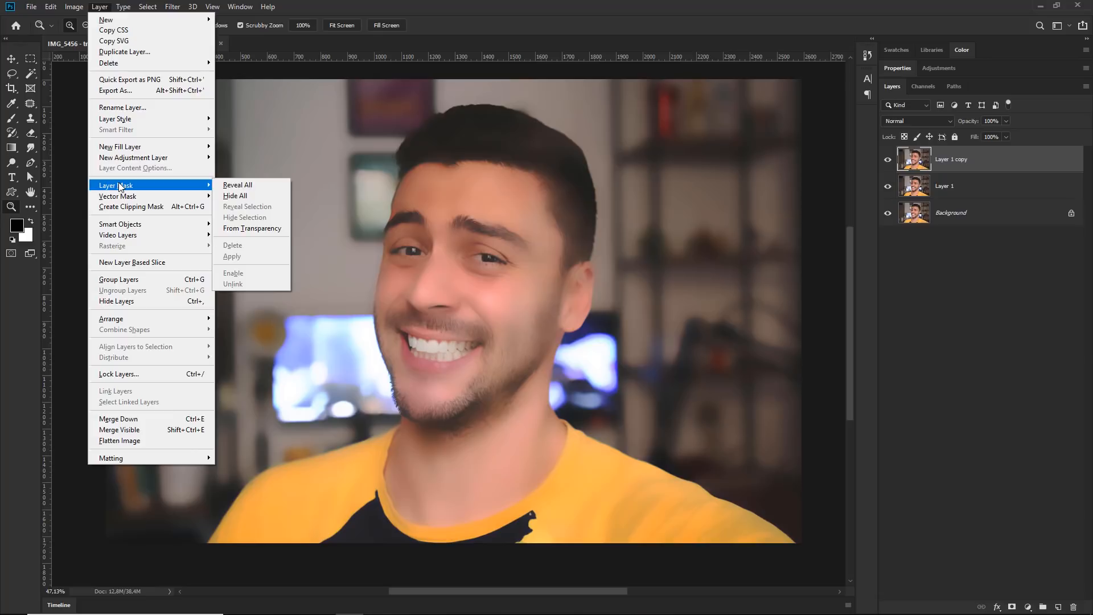
pyautogui.click(244, 196)
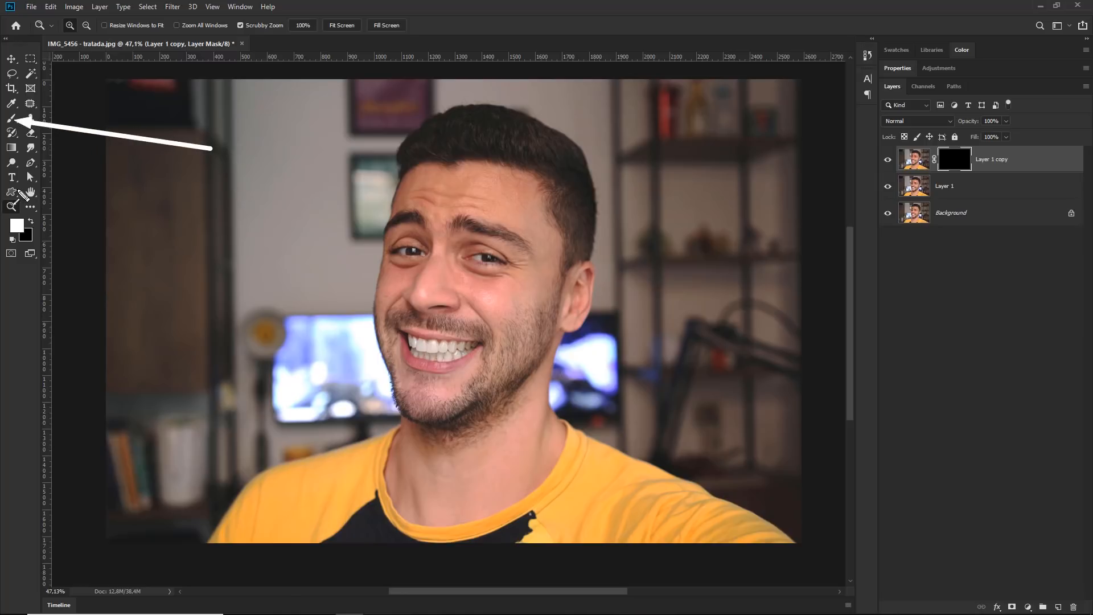
# Choose the Brush tool with a Soft Round tip at 0% hardness and set its size to 161 px.
pyautogui.click(11, 118)
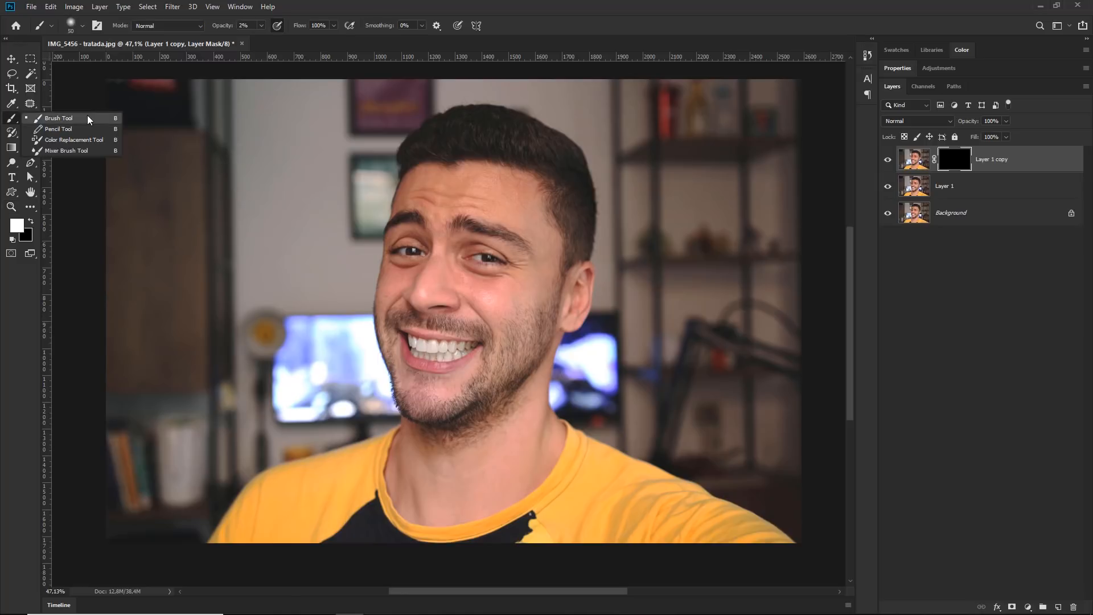
pyautogui.click(58, 119)
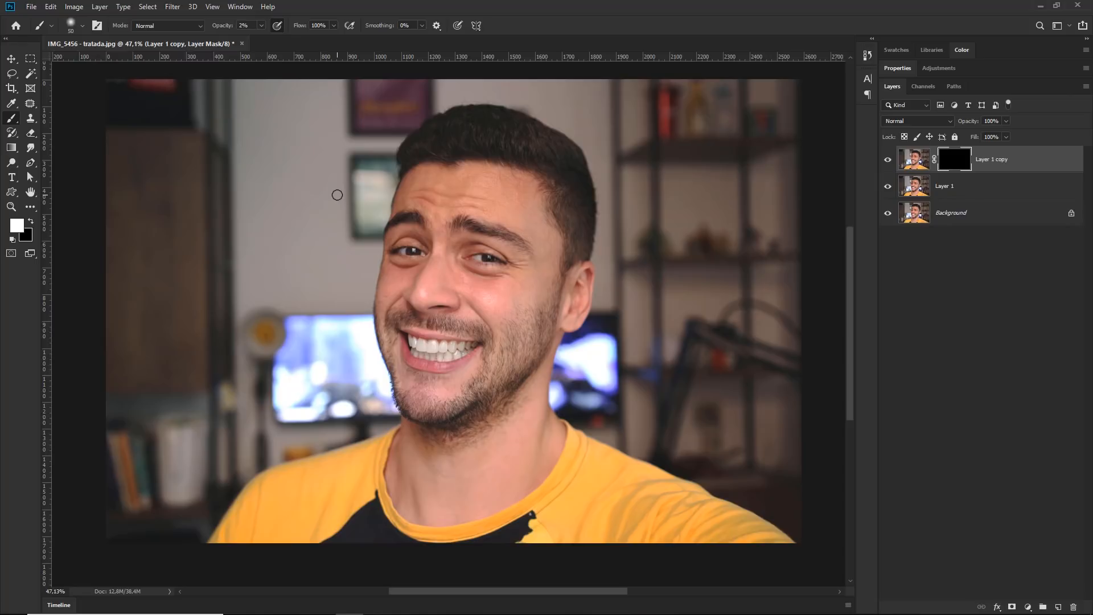
pyautogui.rightClick(313, 207)
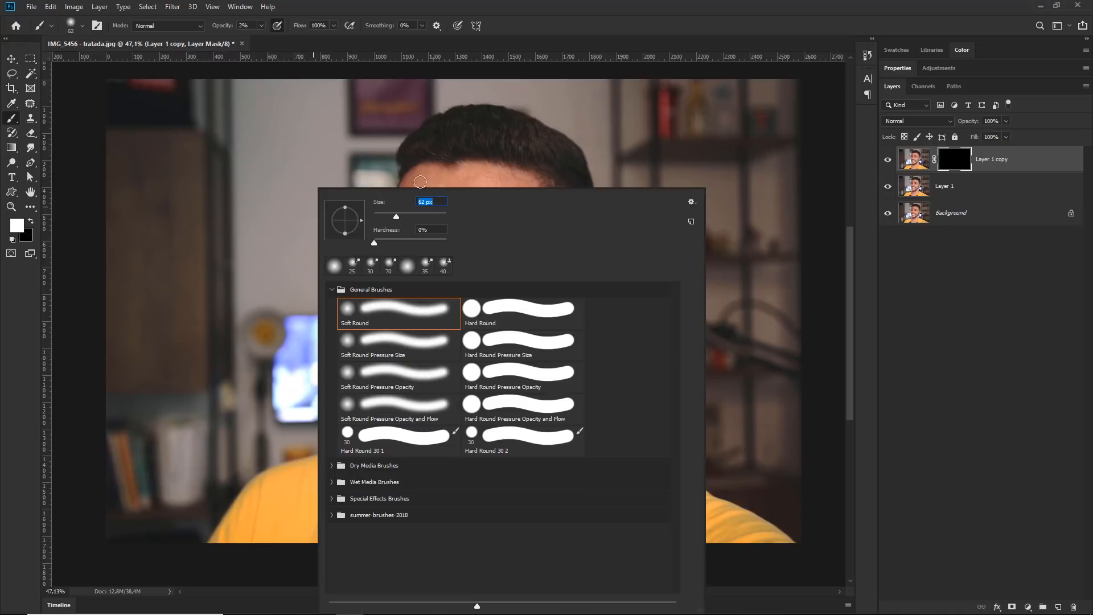
pyautogui.moveTo(402, 216); pyautogui.dragTo(437, 222)
pyautogui.write('70')
pyautogui.press('Return')
pyautogui.moveTo(410, 218); pyautogui.dragTo(422, 220)
pyautogui.click(536, 4)
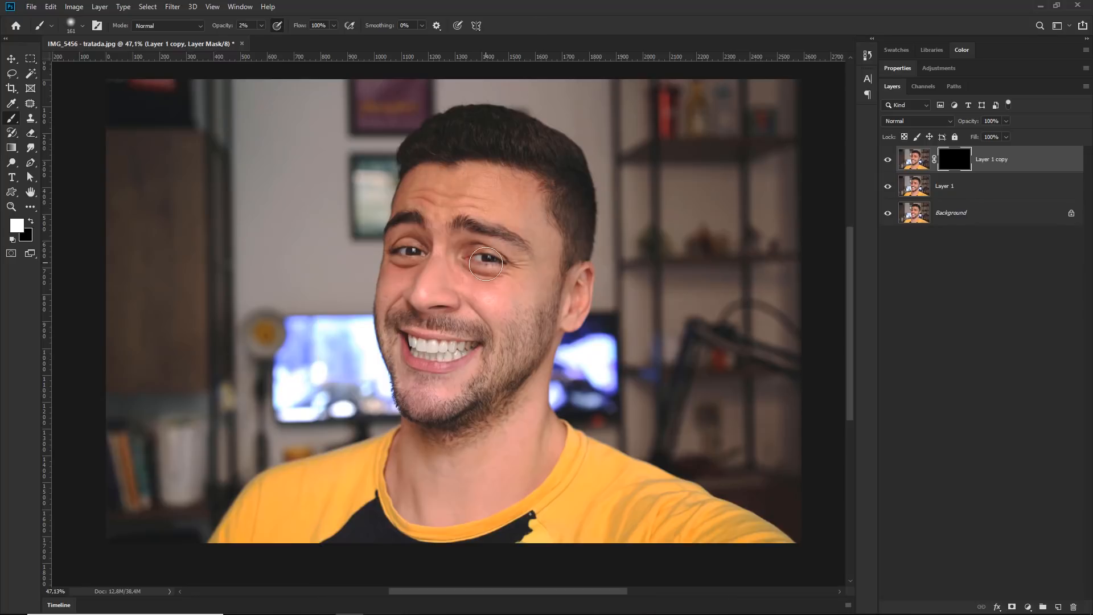
pyautogui.rightClick(484, 251)
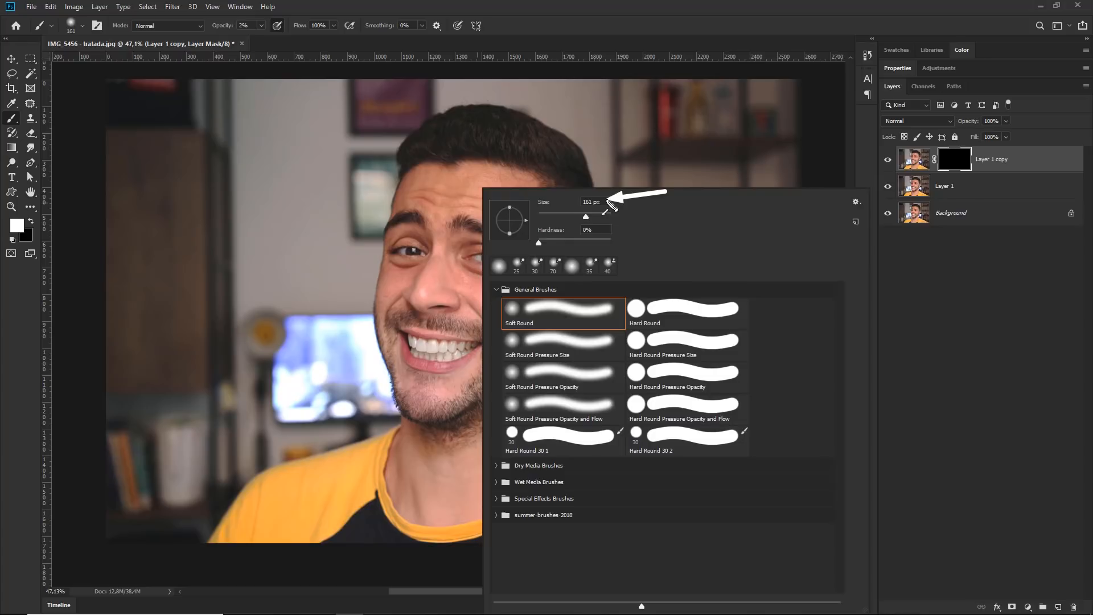
pyautogui.press('Escape')
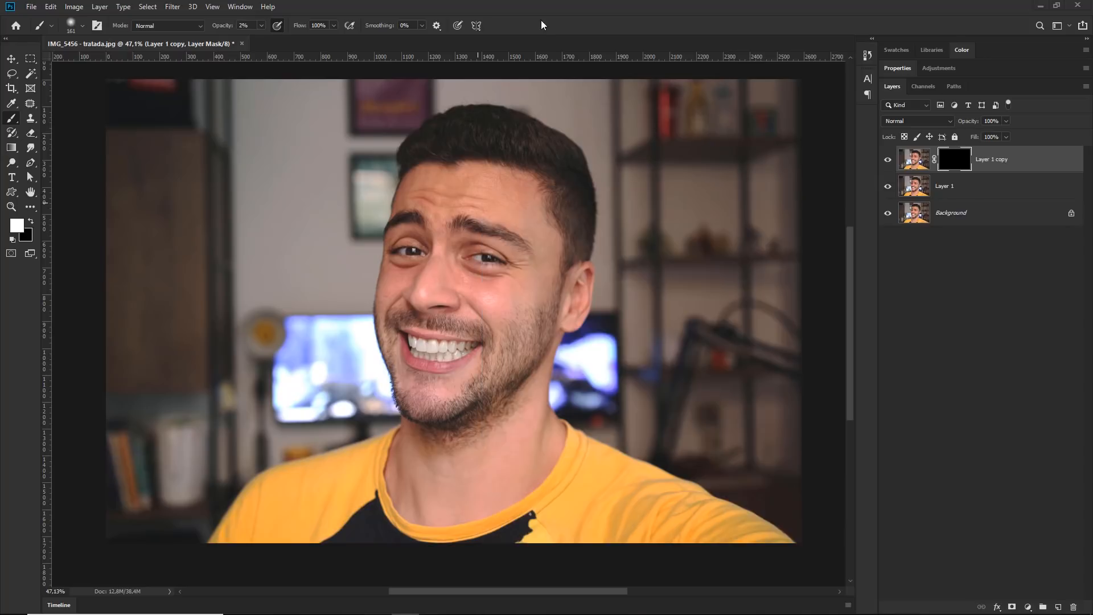
# Target the mask of Layer 1 copy for painting on the face and set the brush opacity to 70%.
pyautogui.press('z')
pyautogui.moveTo(482, 272)
pyautogui.mouseDown()
pyautogui.moveTo(506, 275)
pyautogui.moveTo(468, 273)
pyautogui.mouseUp()
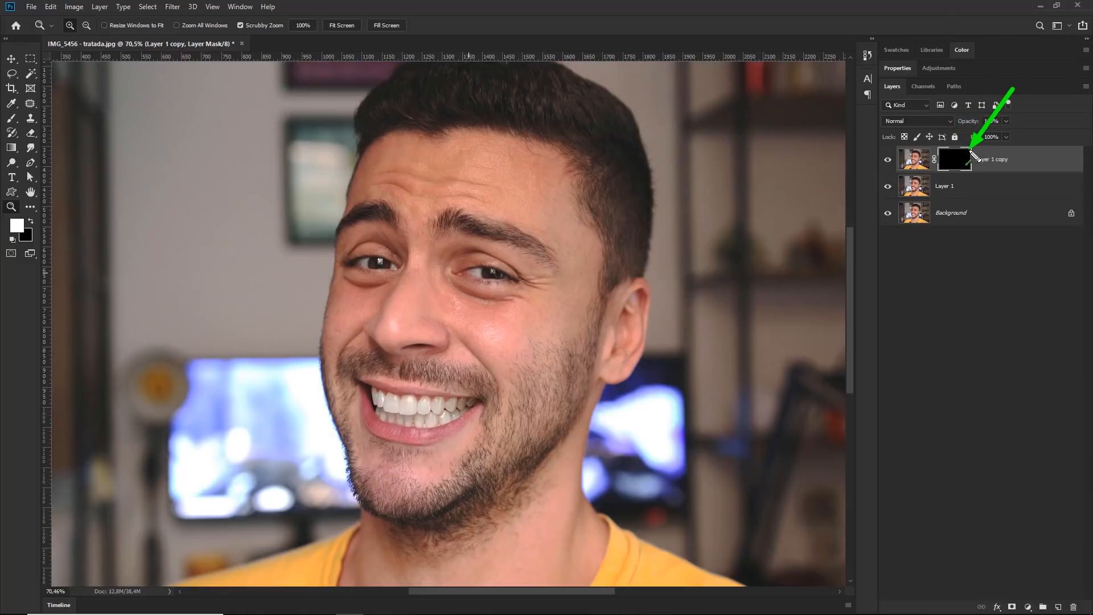
pyautogui.click(922, 164)
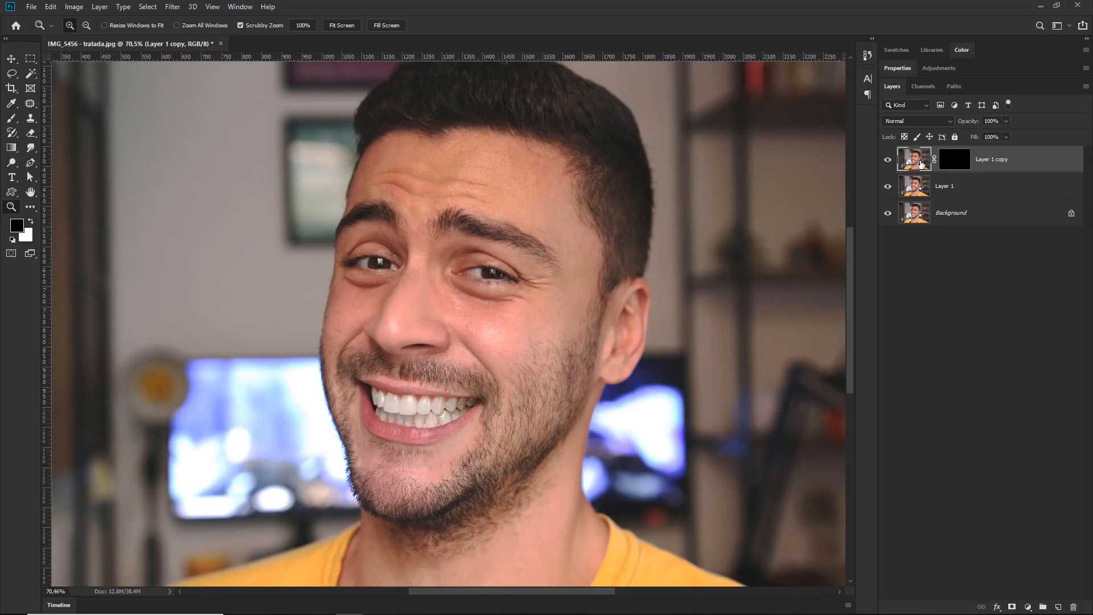
pyautogui.click(948, 162)
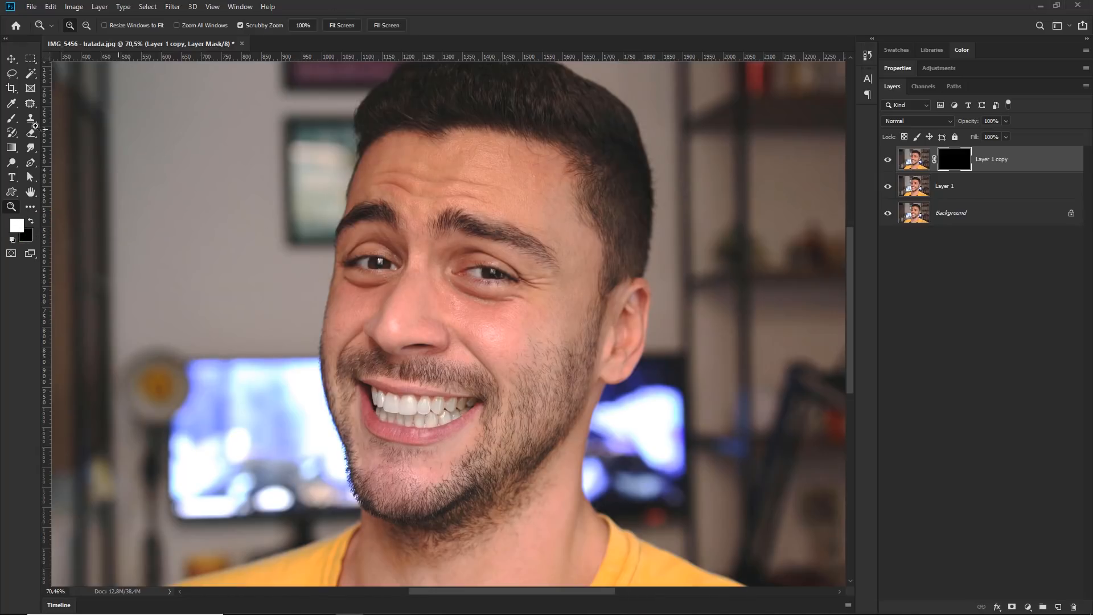
pyautogui.click(12, 103)
pyautogui.click(11, 118)
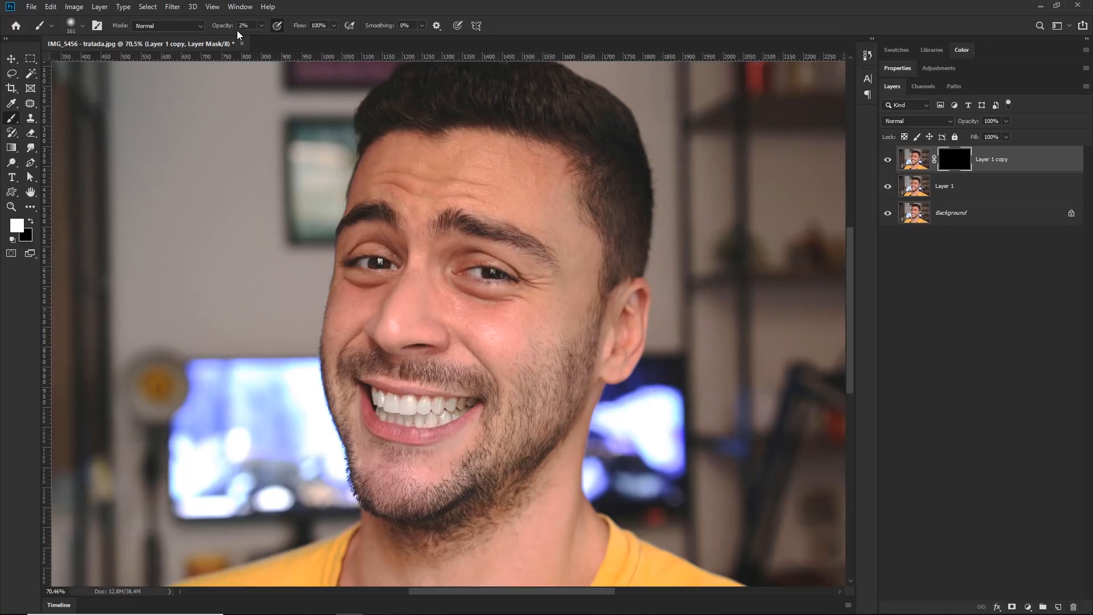
pyautogui.click(220, 26)
pyautogui.write('70')
pyautogui.press('Return')
# Paint white on the mask over the forehead, cheeks and nose to reveal the smoothed skin.
pyautogui.moveTo(444, 182)
pyautogui.mouseDown()
pyautogui.moveTo(366, 183)
pyautogui.moveTo(420, 176)
pyautogui.moveTo(370, 171)
pyautogui.moveTo(551, 206)
pyautogui.mouseUp()
pyautogui.moveTo(536, 335)
pyautogui.mouseDown()
pyautogui.moveTo(539, 315)
pyautogui.moveTo(460, 319)
pyautogui.mouseUp()
pyautogui.moveTo(423, 280); pyautogui.dragTo(415, 195)
pyautogui.moveTo(376, 306); pyautogui.dragTo(346, 325)
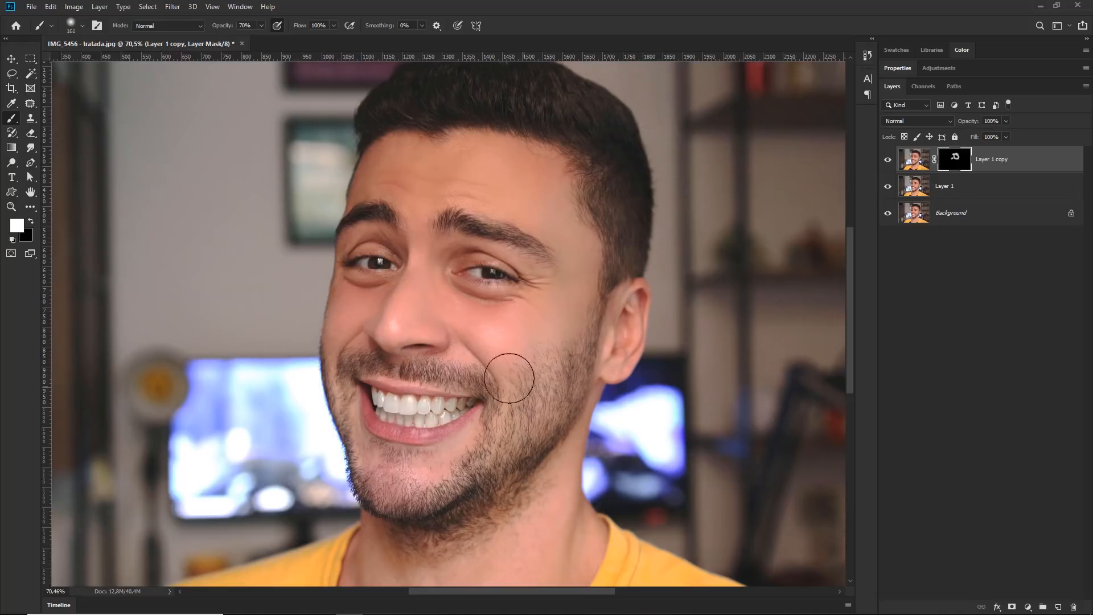
# Set the brush opacity to 40% and paint white on the mask around the eyes, forehead and temple.
pyautogui.click(246, 25)
pyautogui.write('40')
pyautogui.press('Return')
pyautogui.hotkey('ctrl', 'space')
pyautogui.moveTo(433, 285)
pyautogui.mouseDown()
pyautogui.moveTo(456, 300)
pyautogui.moveTo(435, 247)
pyautogui.mouseUp()
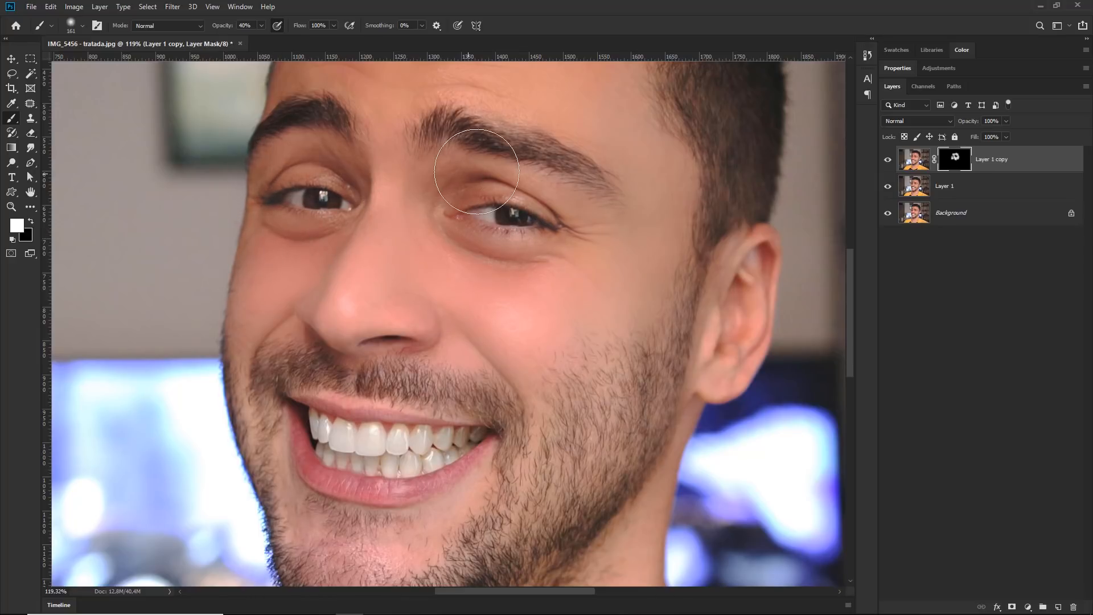
pyautogui.scroll(3, 541, 185)
pyautogui.moveTo(487, 218)
pyautogui.mouseDown()
pyautogui.moveTo(545, 217)
pyautogui.moveTo(333, 186)
pyautogui.moveTo(344, 193)
pyautogui.moveTo(411, 161)
pyautogui.moveTo(527, 138)
pyautogui.mouseUp()
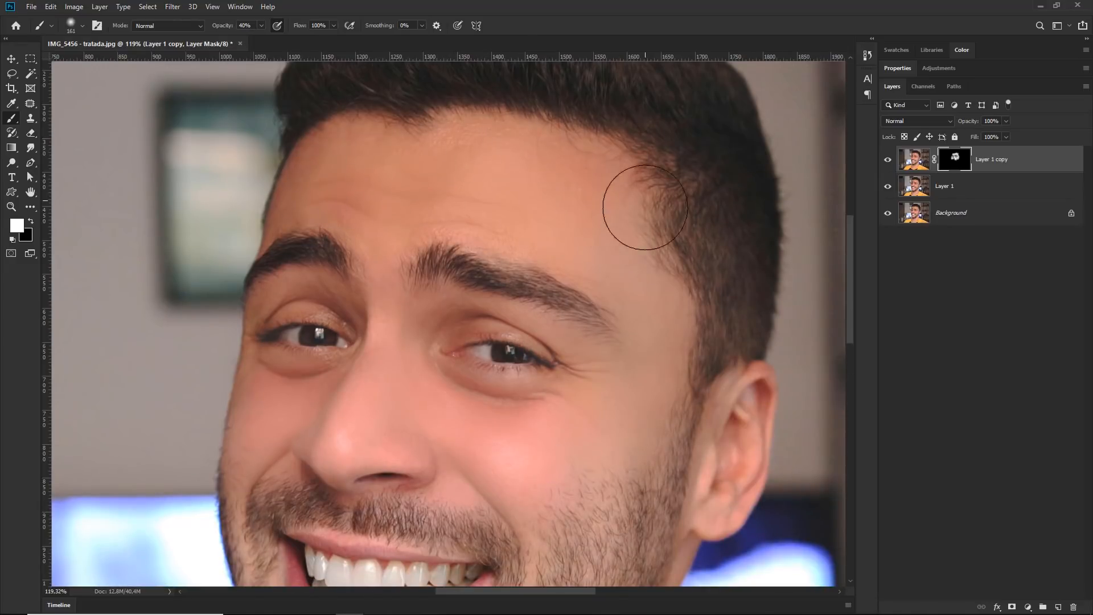
# Paint white on the mask over the remaining cheek skin, around the mouth and on the chin.
pyautogui.scroll(-1, 635, 171)
pyautogui.scroll(-1, 609, 199)
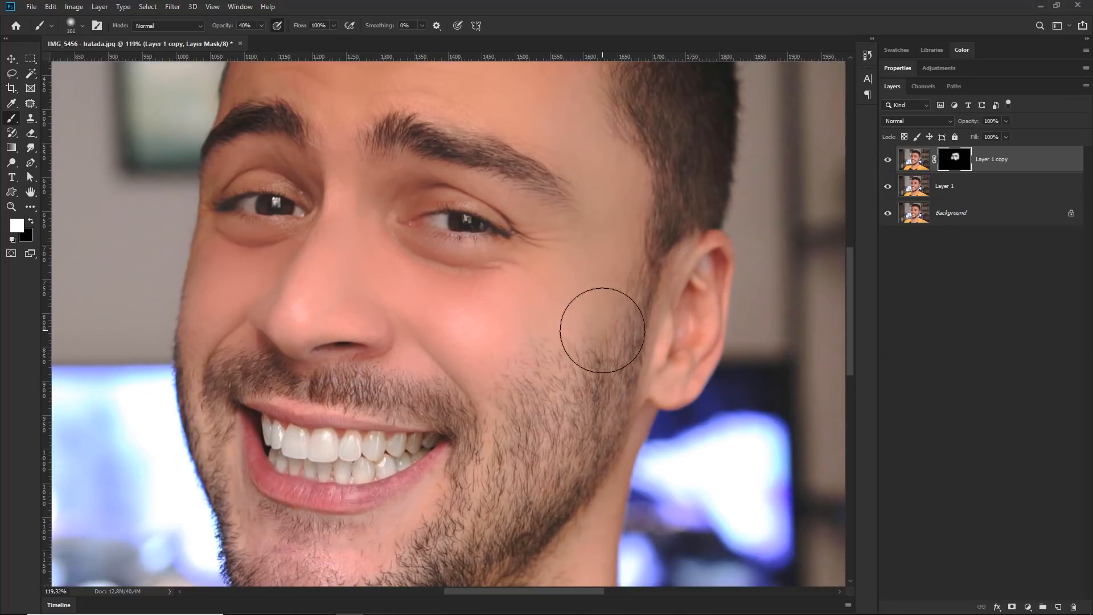
pyautogui.moveTo(517, 455); pyautogui.dragTo(559, 366)
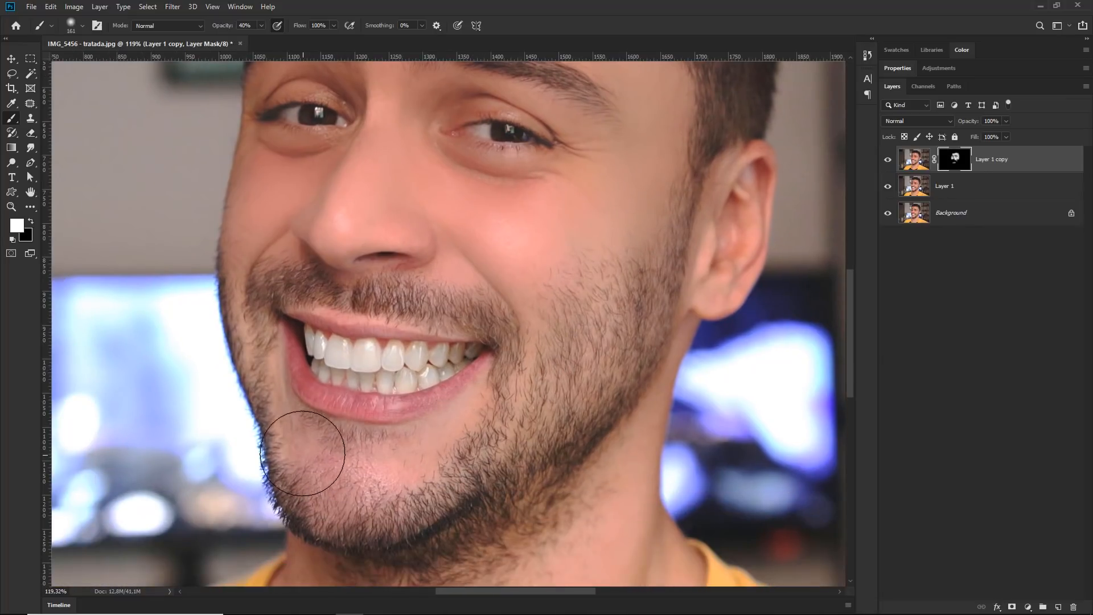
pyautogui.moveTo(283, 399); pyautogui.dragTo(277, 376)
pyautogui.scroll(1, 493, 283)
pyautogui.scroll(-5, 493, 279)
pyautogui.scroll(2, 493, 268)
pyautogui.scroll(1, 501, 273)
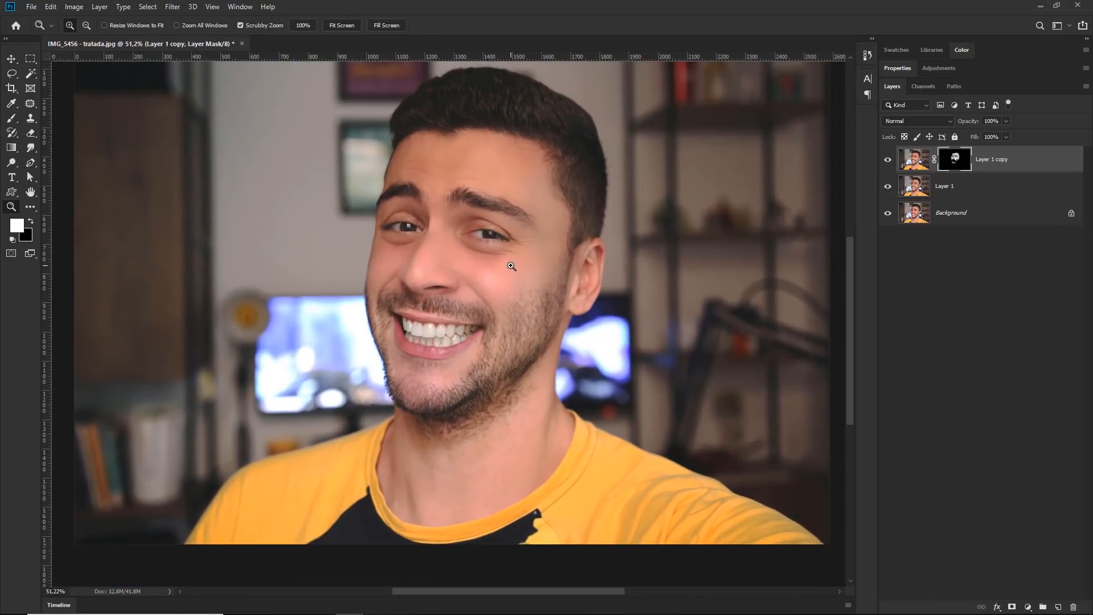
# Compare the portrait with and without the masked smoothing by hiding and showing Layer 1 copy at different zoom levels.
pyautogui.press('b')
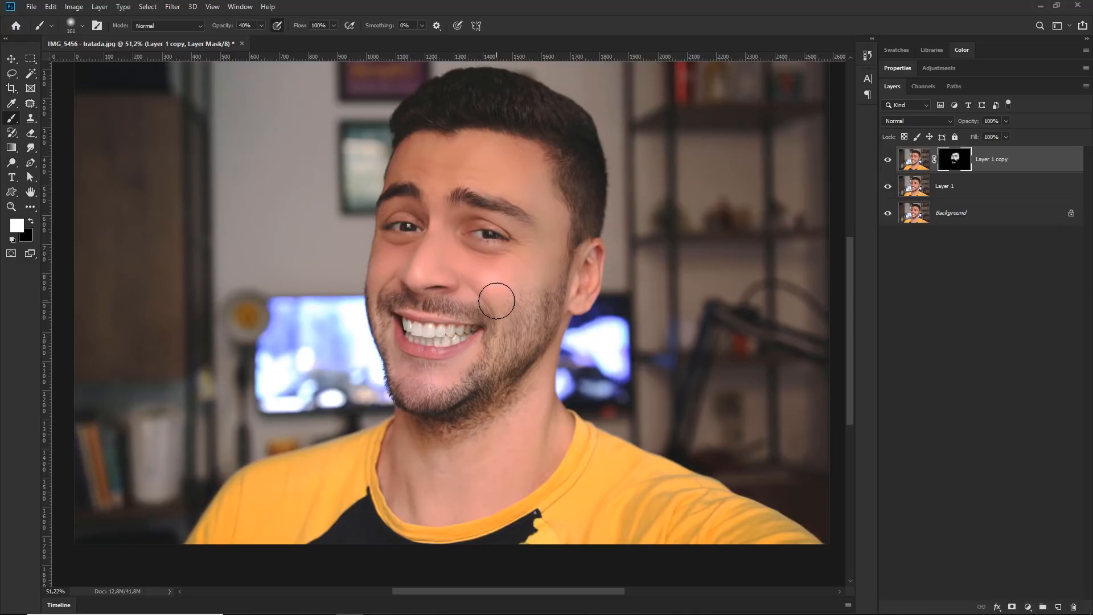
pyautogui.press('v')
pyautogui.click(888, 160)
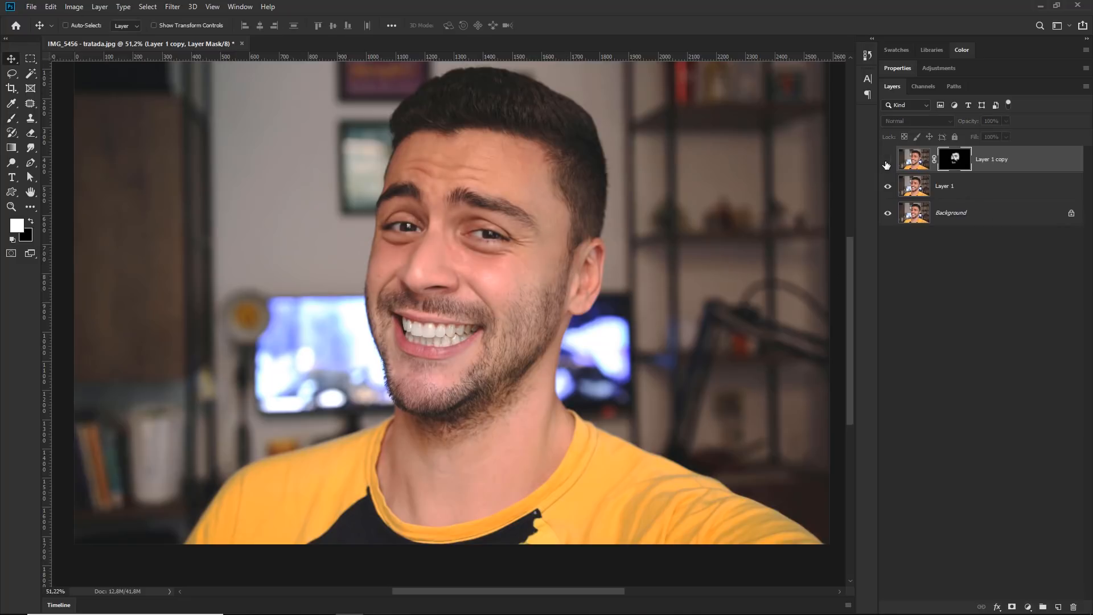
pyautogui.press('z')
pyautogui.keyDown('alt'); pyautogui.click(468, 270); pyautogui.keyUp('alt')
pyautogui.click(887, 160)
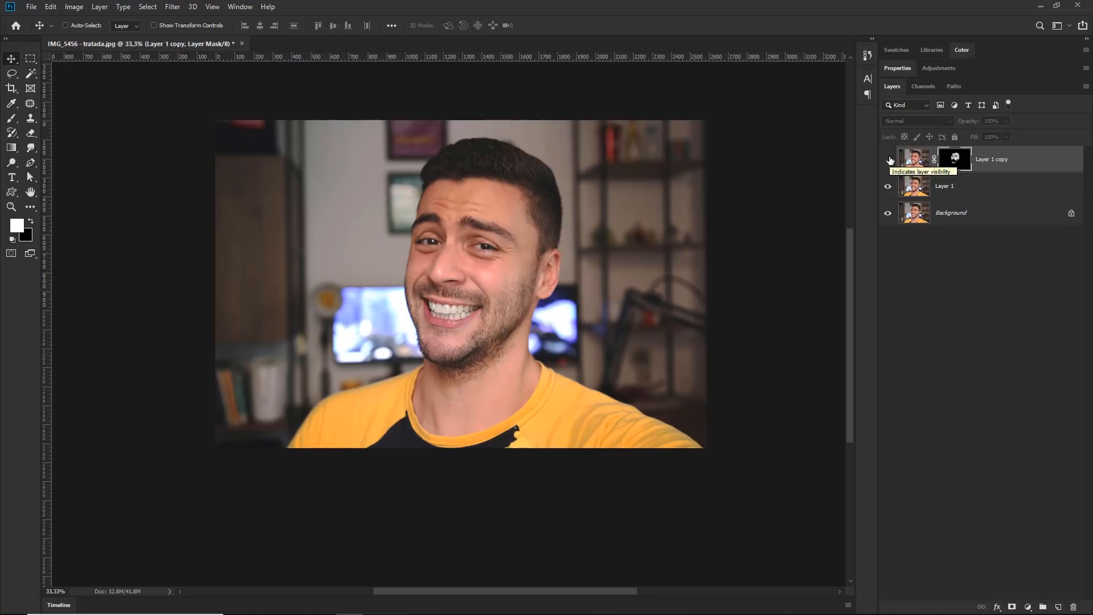
pyautogui.press('z')
pyautogui.moveTo(464, 281); pyautogui.dragTo(444, 266)
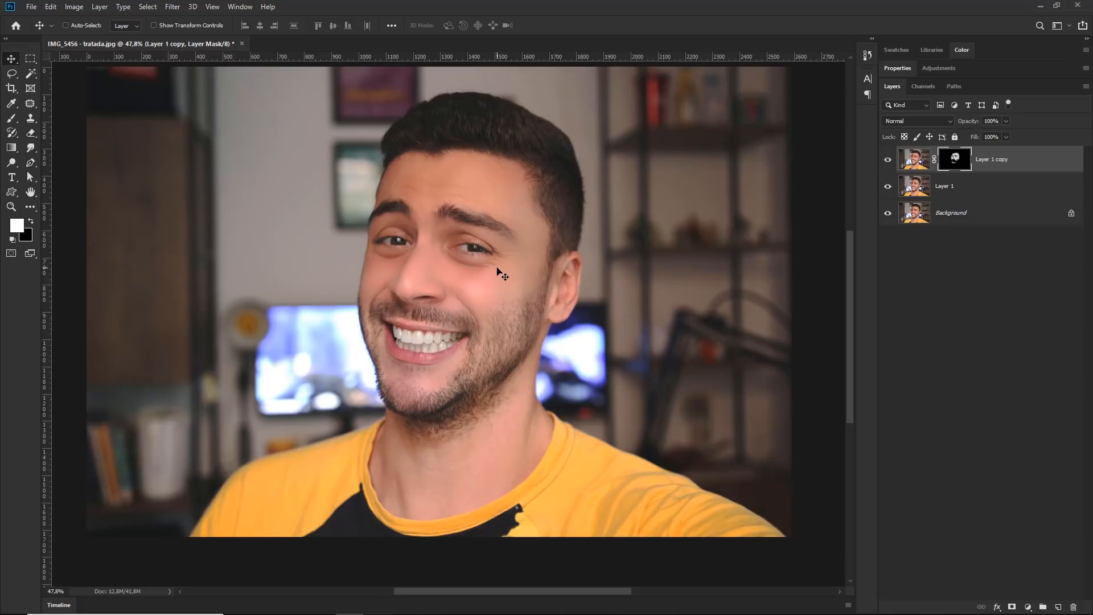
pyautogui.hotkey('ctrl', 'shift', '3')
pyautogui.moveTo(964, 42); pyautogui.dragTo(917, 165)
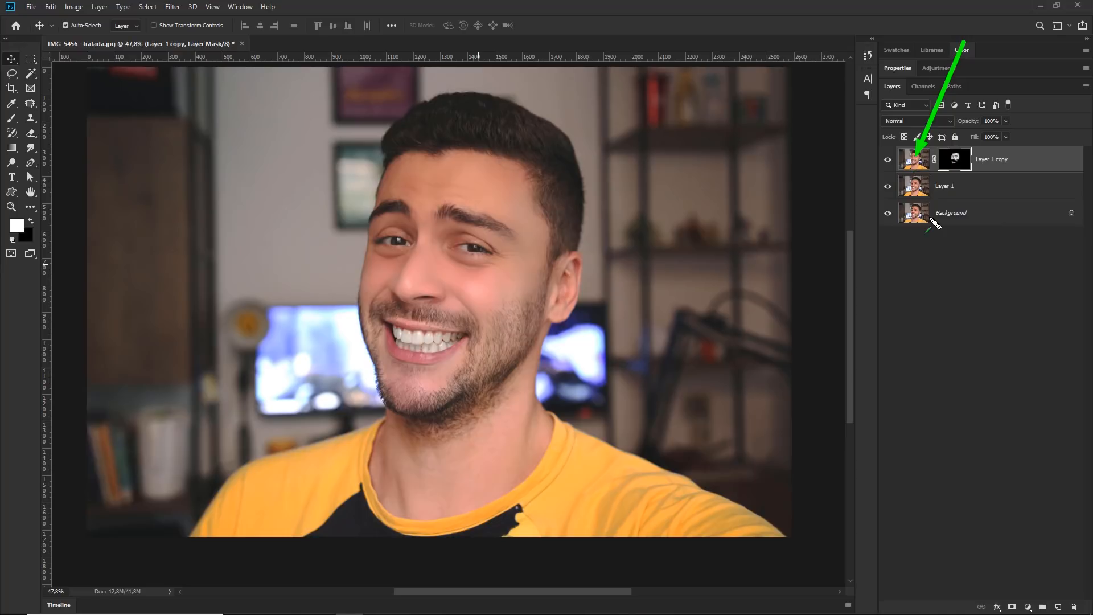
pyautogui.moveTo(1023, 73); pyautogui.dragTo(974, 161)
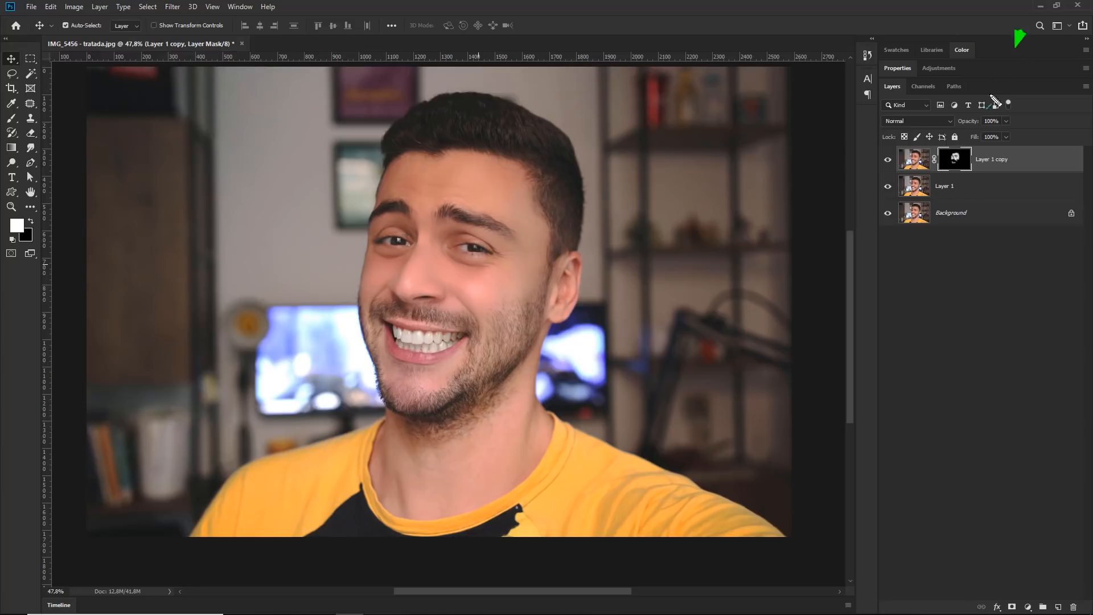
# Target the image content of Layer 1 copy instead of its mask and set the layer's opacity to 80%.
pyautogui.click(926, 161)
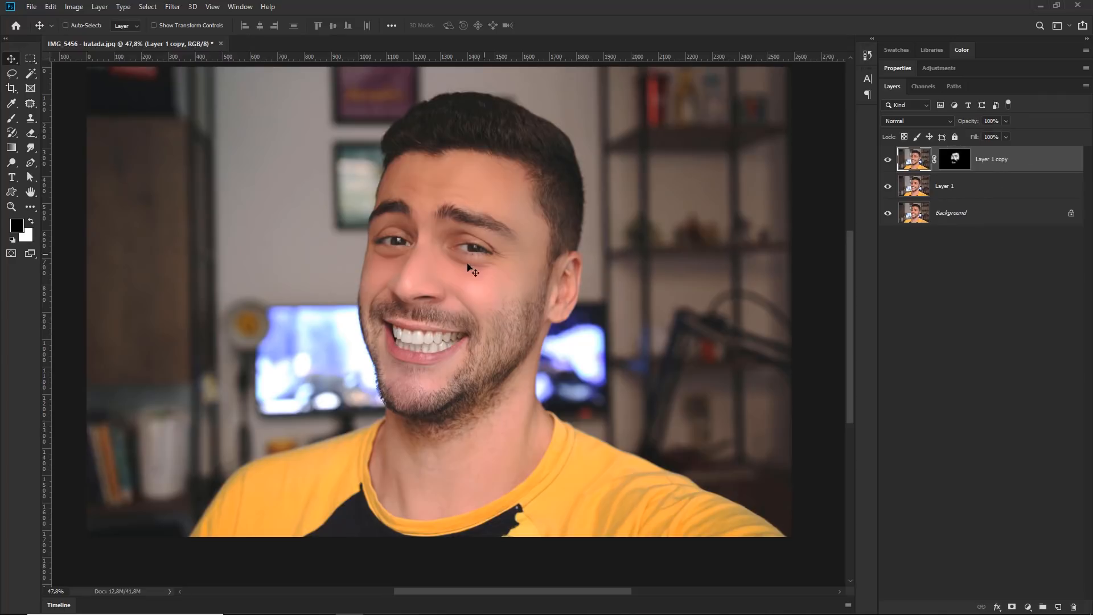
pyautogui.press('z')
pyautogui.moveTo(424, 249); pyautogui.dragTo(451, 254)
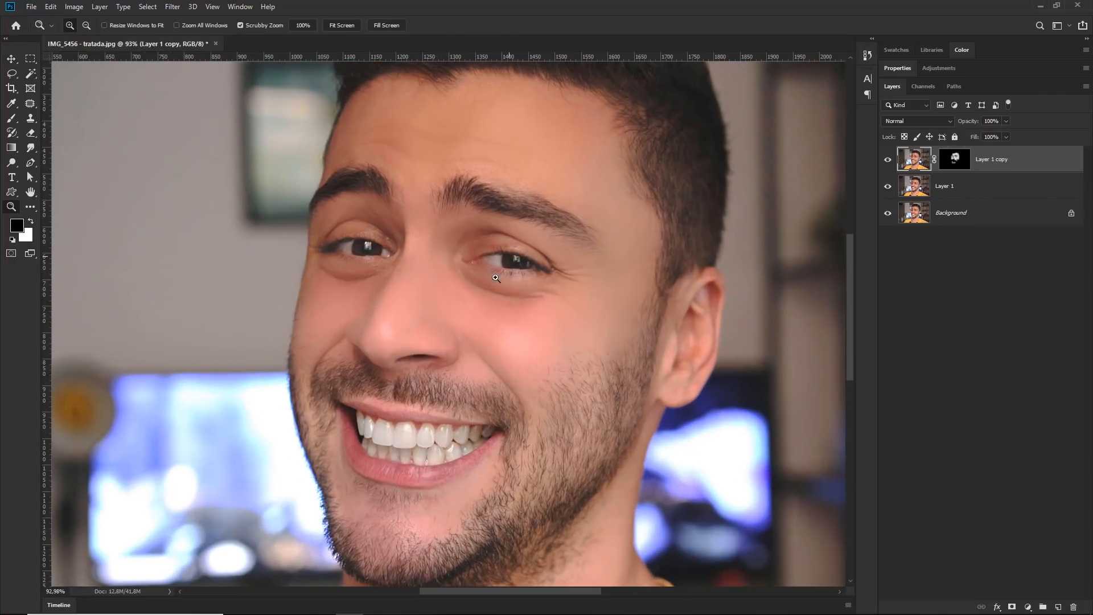
pyautogui.keyDown('alt'); pyautogui.click(496, 322); pyautogui.keyUp('alt')
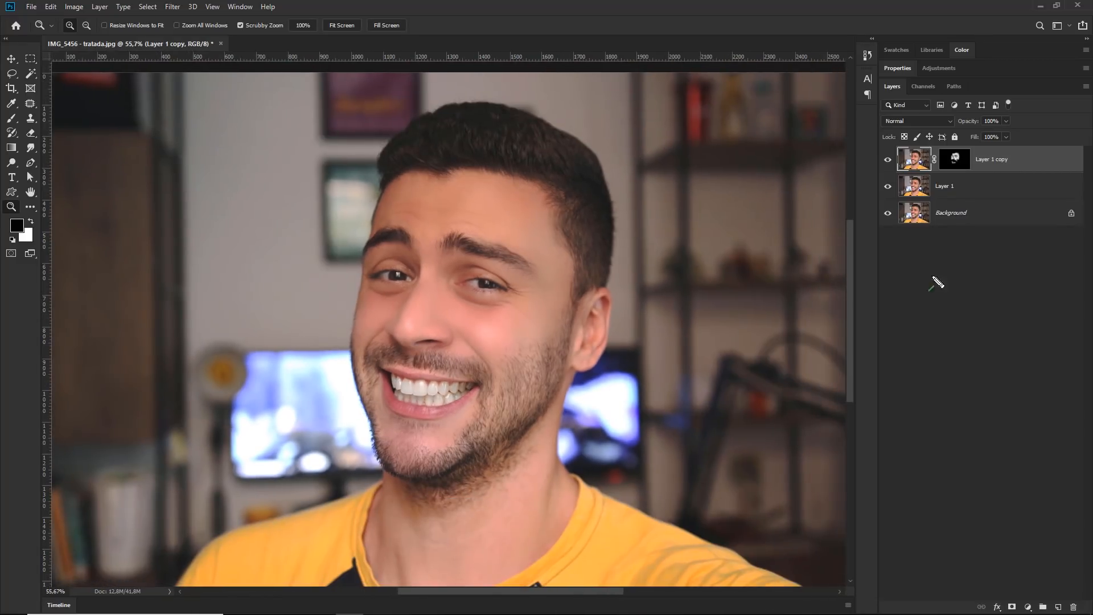
pyautogui.click(971, 120)
pyautogui.write('80')
pyautogui.press('Return')
# Compare the retouched portrait with the original Background by hiding Layer 1 copy and Layer 1 and showing them again.
pyautogui.moveTo(479, 299); pyautogui.dragTo(464, 299)
pyautogui.press('v')
pyautogui.click(888, 160)
pyautogui.click(888, 160)
pyautogui.click(888, 160)
pyautogui.click(888, 160)
pyautogui.click(888, 160)
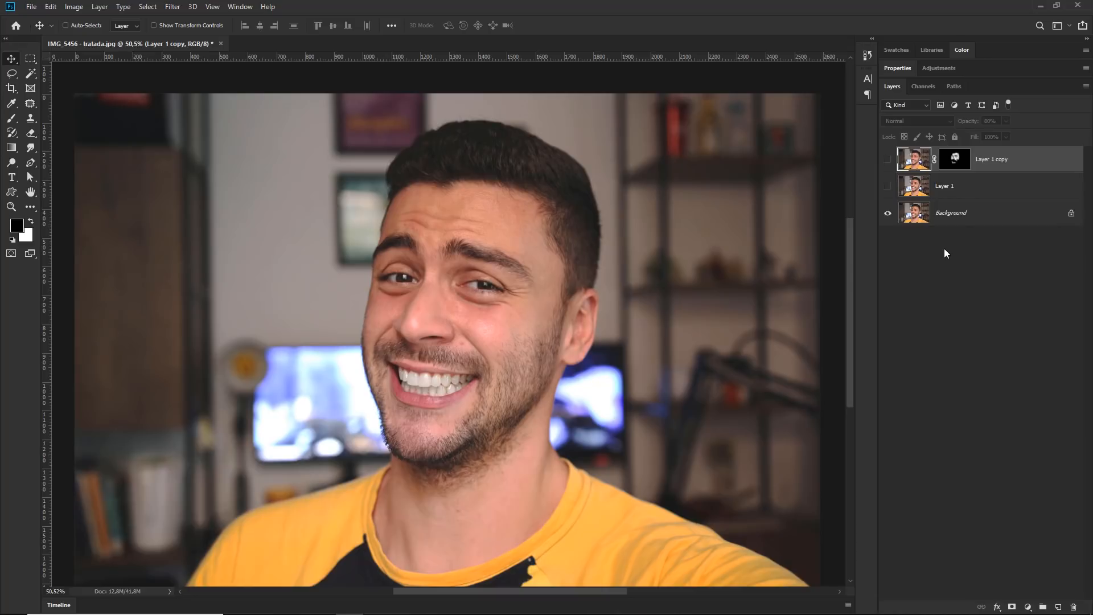
pyautogui.click(921, 226)
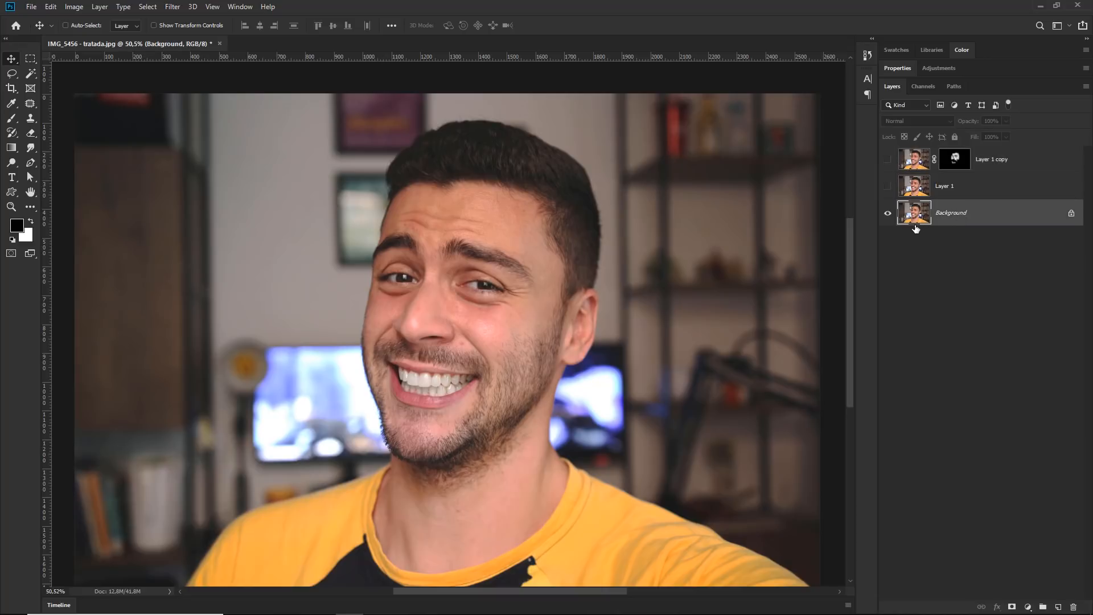
pyautogui.click(888, 189)
pyautogui.click(888, 162)
# Examine the whole retouched portrait and the smoothed face at different zoom levels with all layers shown.
pyautogui.press('z')
pyautogui.moveTo(454, 330); pyautogui.dragTo(418, 333)
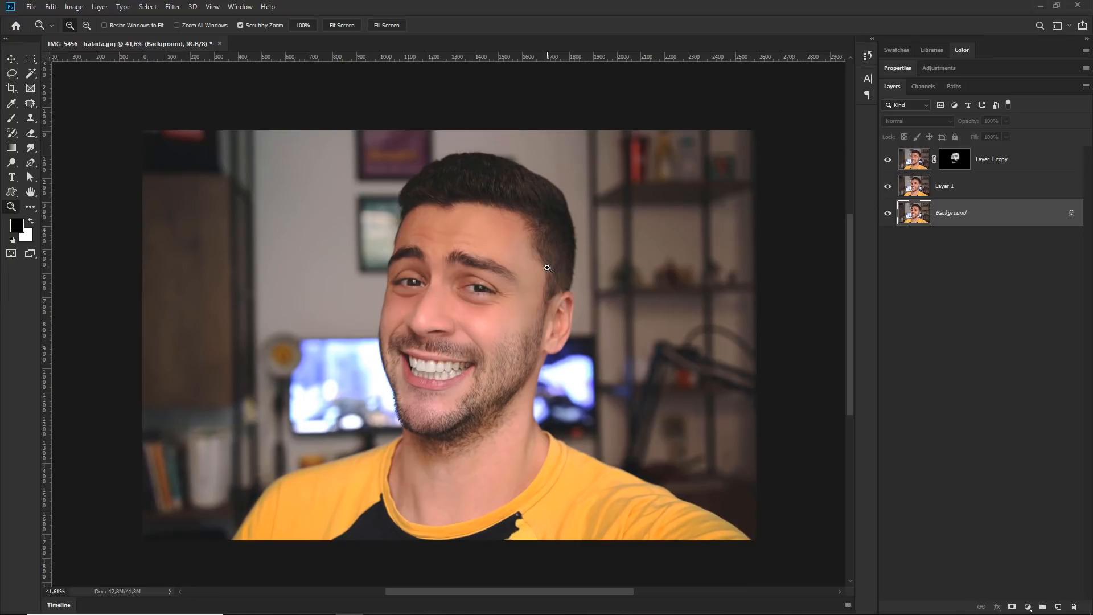
pyautogui.press('v')
pyautogui.moveTo(516, 257); pyautogui.dragTo(488, 234)
pyautogui.press('z')
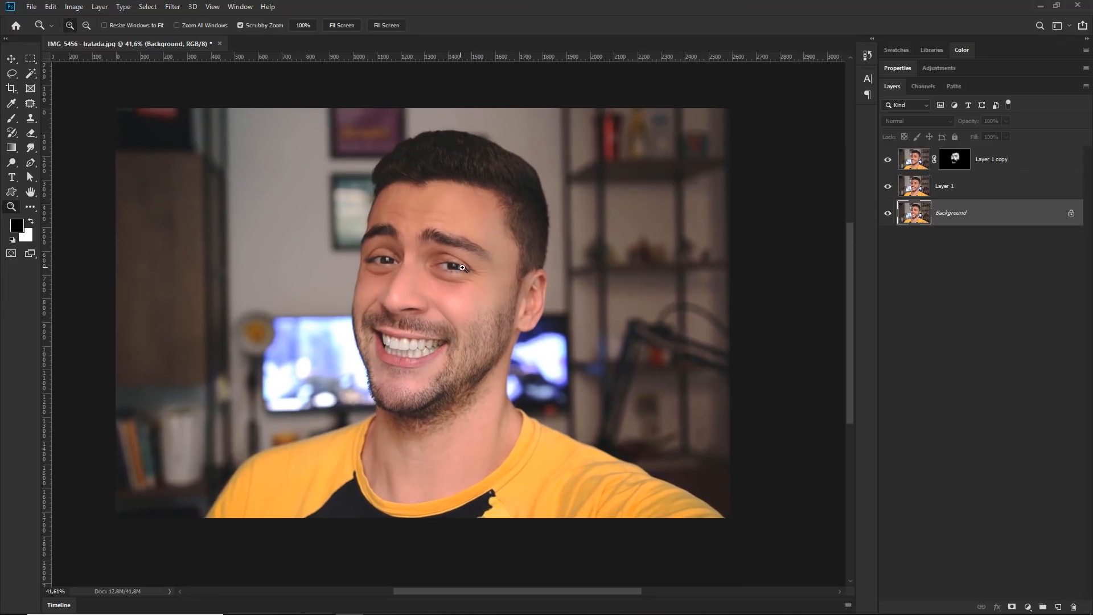
pyautogui.moveTo(454, 267); pyautogui.dragTo(486, 275)
pyautogui.hotkey('ctrl', '0')
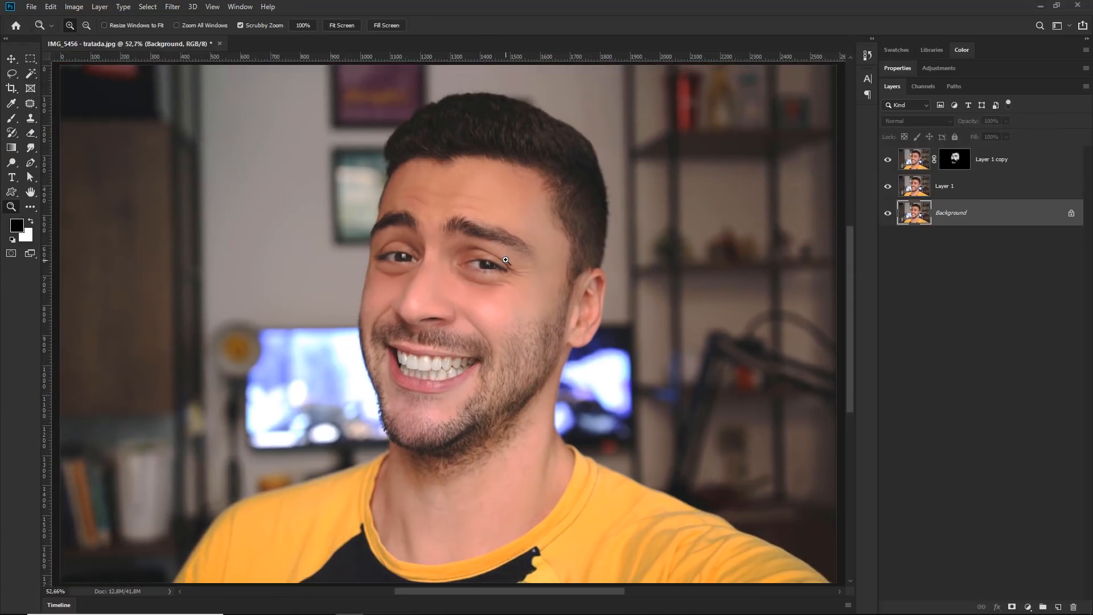